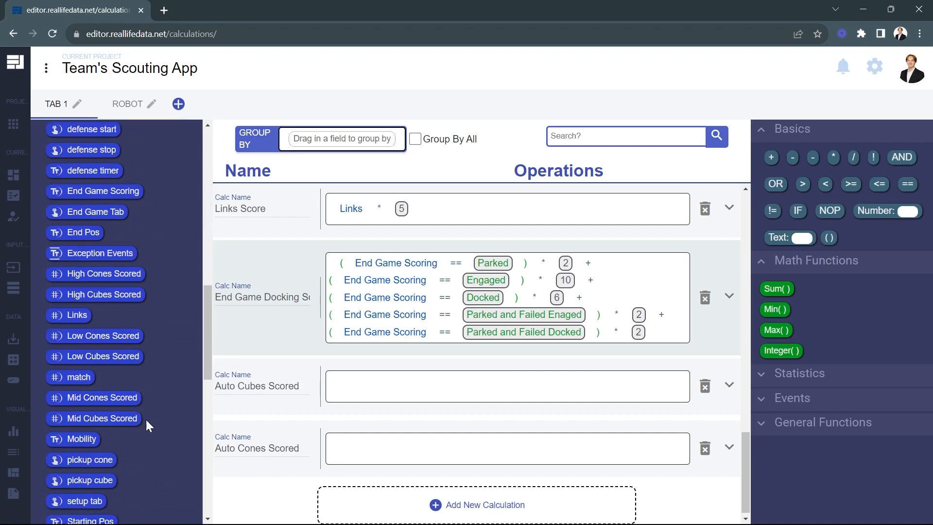
# Define Auto Cubes Scored and Auto Cones Scored as the sums of their High, Low and Mid scored fields
pyautogui.scroll(12, 379, 355)
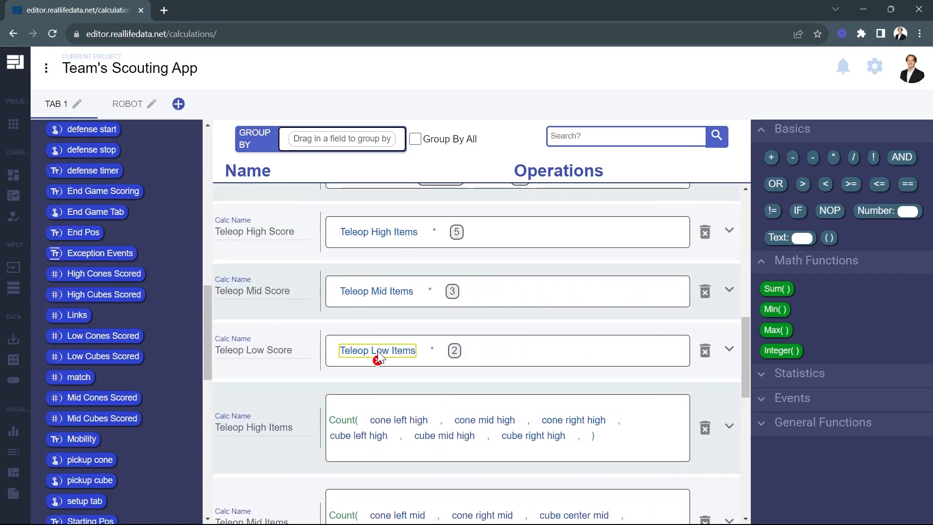
pyautogui.scroll(5, 381, 355)
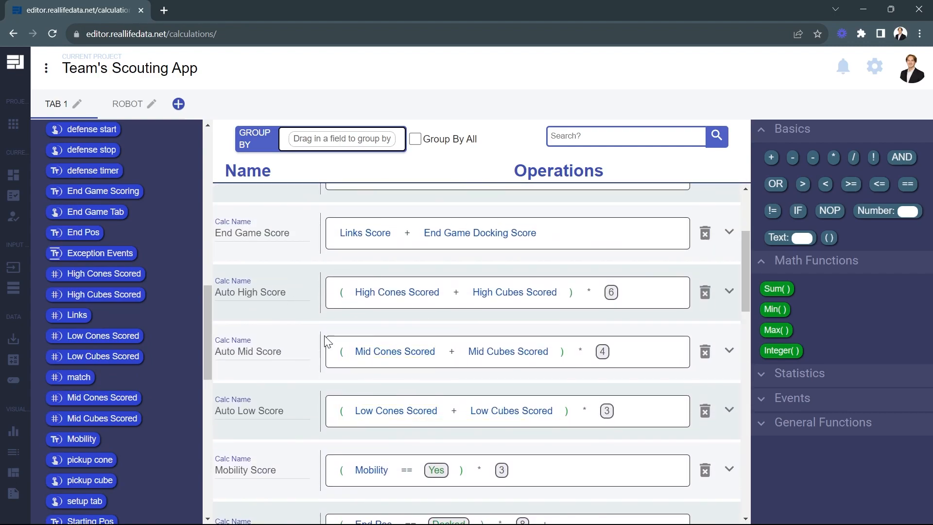
pyautogui.scroll(-15, 303, 395)
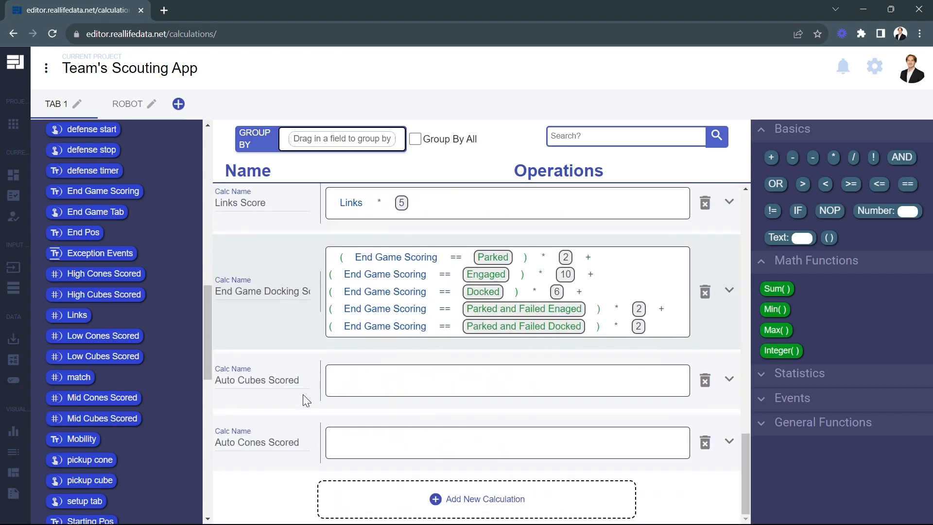
pyautogui.moveTo(117, 275); pyautogui.dragTo(367, 440)
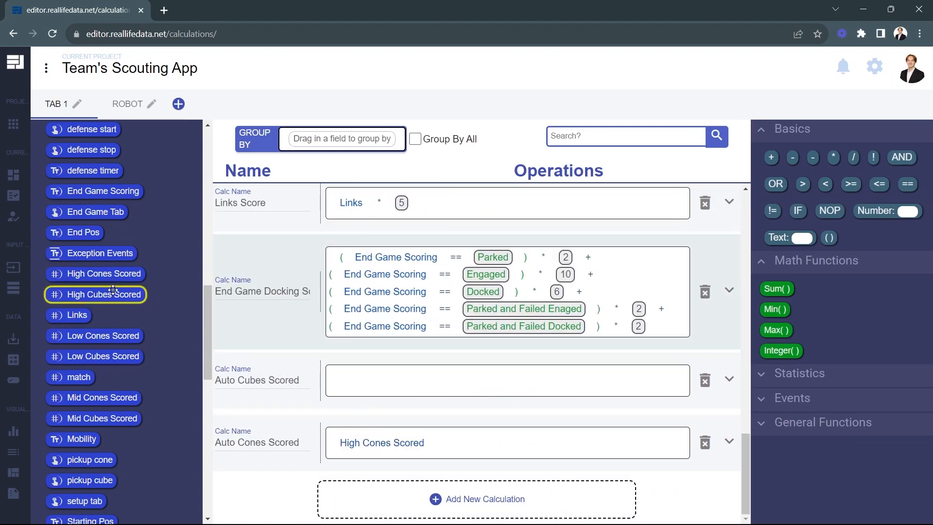
pyautogui.moveTo(116, 294); pyautogui.dragTo(367, 381)
pyautogui.moveTo(103, 333); pyautogui.dragTo(487, 442)
pyautogui.moveTo(103, 356); pyautogui.dragTo(491, 382)
pyautogui.moveTo(103, 398); pyautogui.dragTo(550, 441)
pyautogui.moveTo(103, 419); pyautogui.dragTo(552, 384)
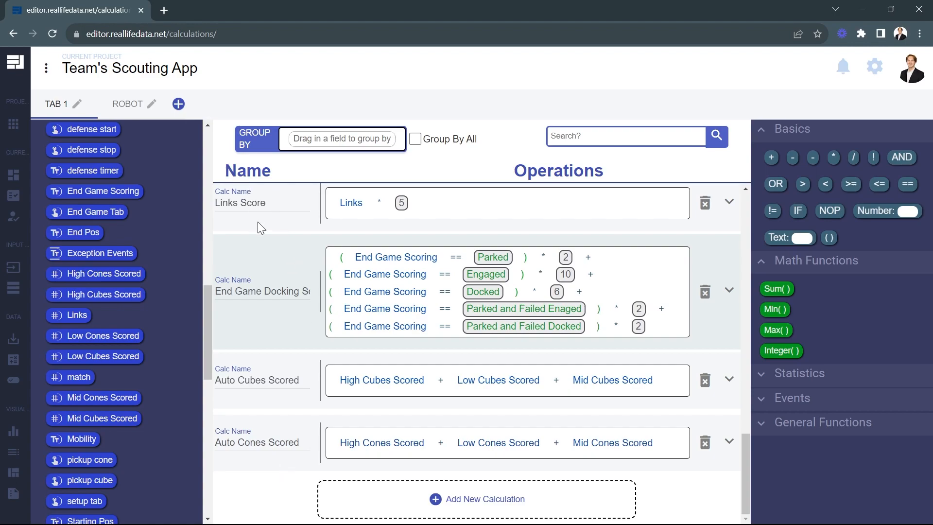
# Set the Robot calculation tab to group by the team number field
pyautogui.click(129, 105)
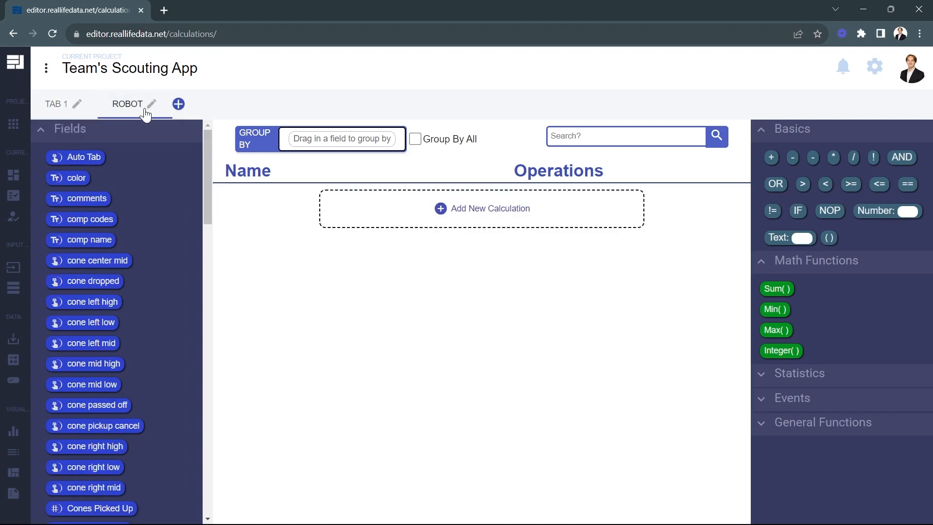
pyautogui.click(179, 104)
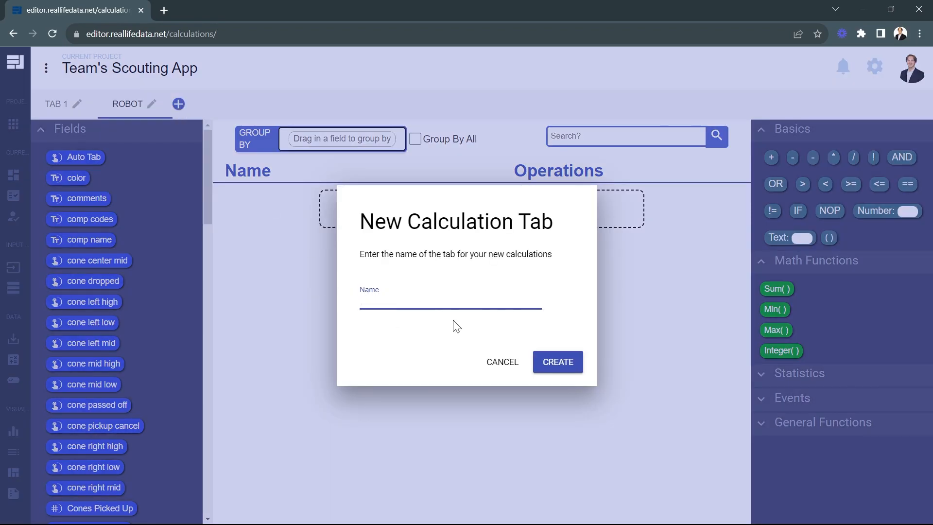
pyautogui.click(508, 366)
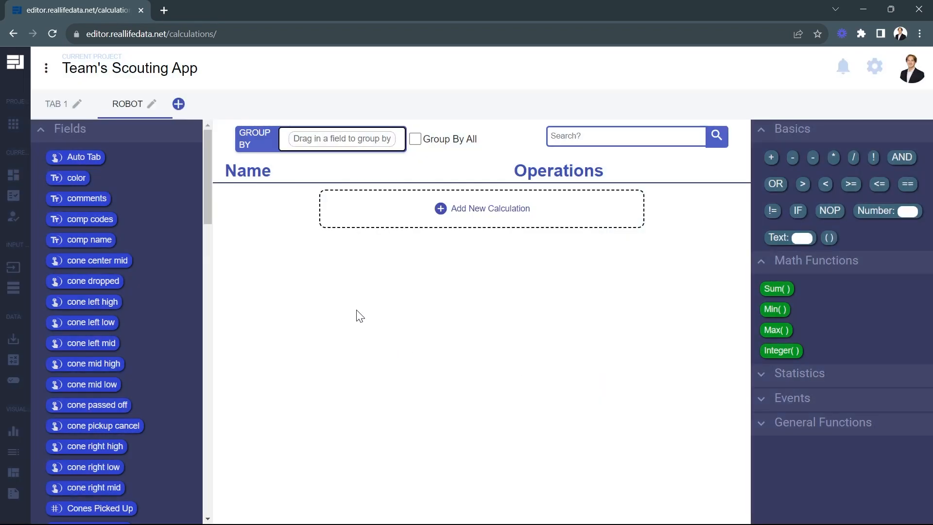
pyautogui.scroll(-15, 158, 312)
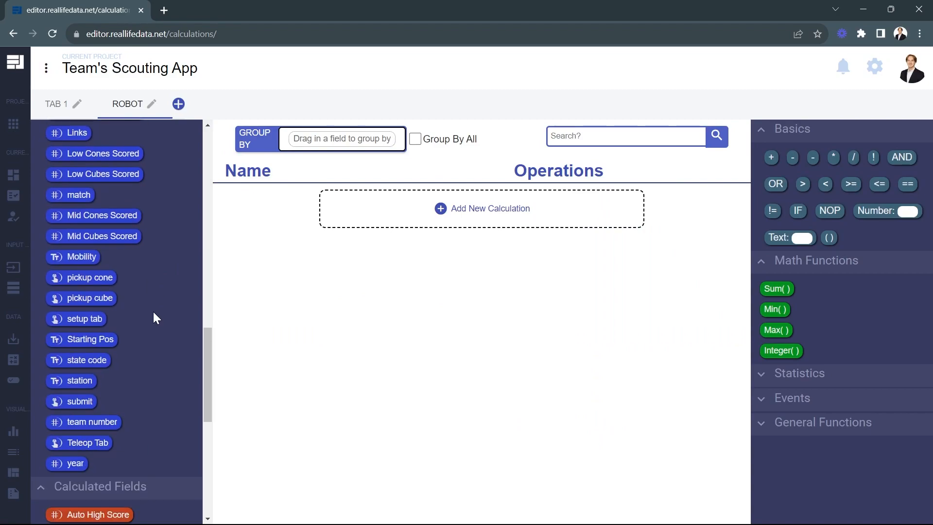
pyautogui.moveTo(97, 422); pyautogui.dragTo(320, 141)
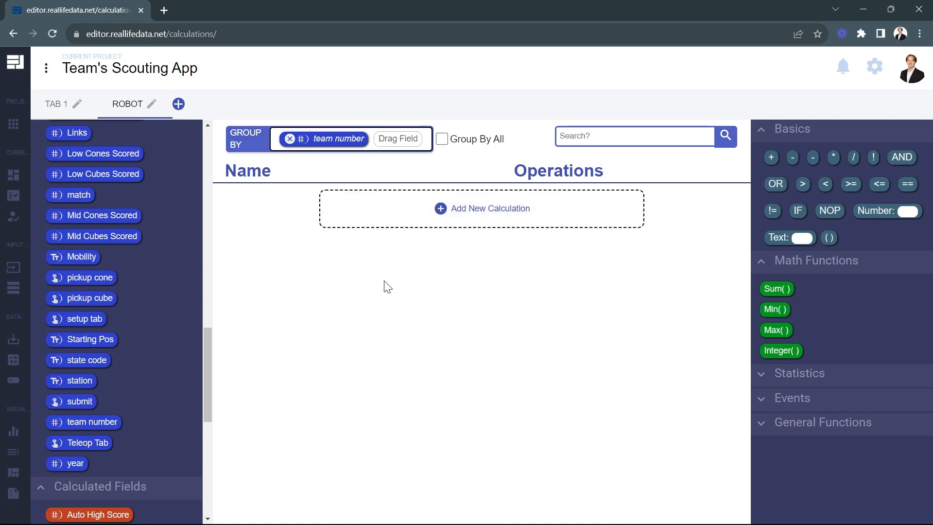
# Add two calculations to the Robot tab, named Avg Auto Cones and Avg Auto Cubes
pyautogui.click(366, 218)
pyautogui.click(365, 264)
pyautogui.click(241, 214)
pyautogui.write('Avg Auto Cones')
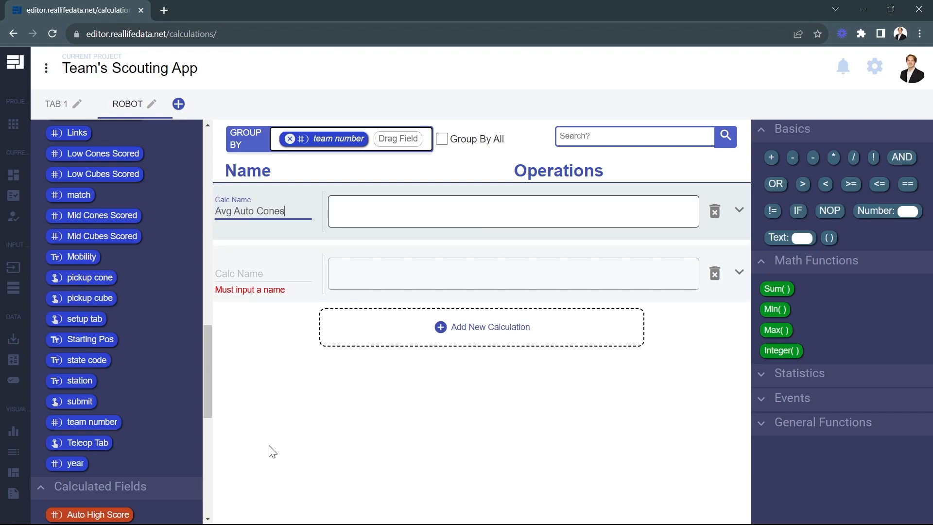
pyautogui.click(239, 273)
pyautogui.write('Avg Au')
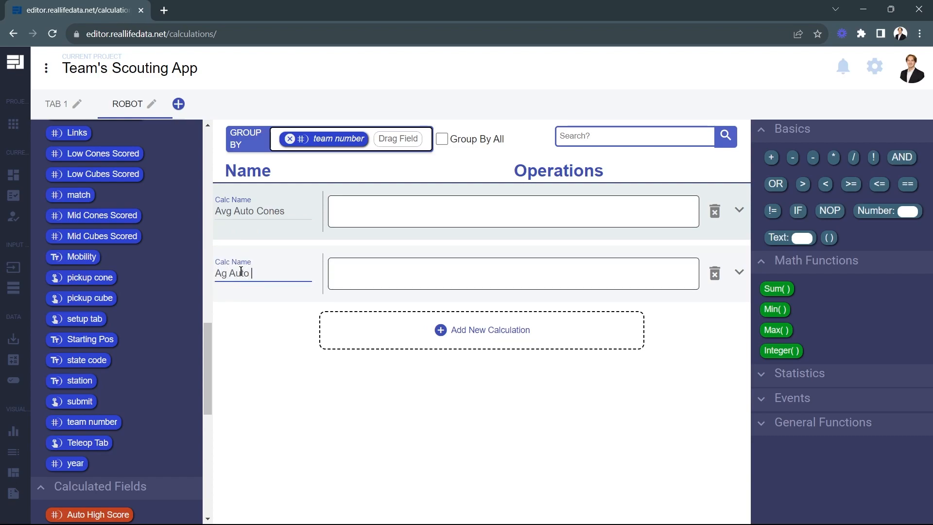
pyautogui.write('to Cubes')
pyautogui.click(223, 273)
pyautogui.write('v')
pyautogui.click(347, 402)
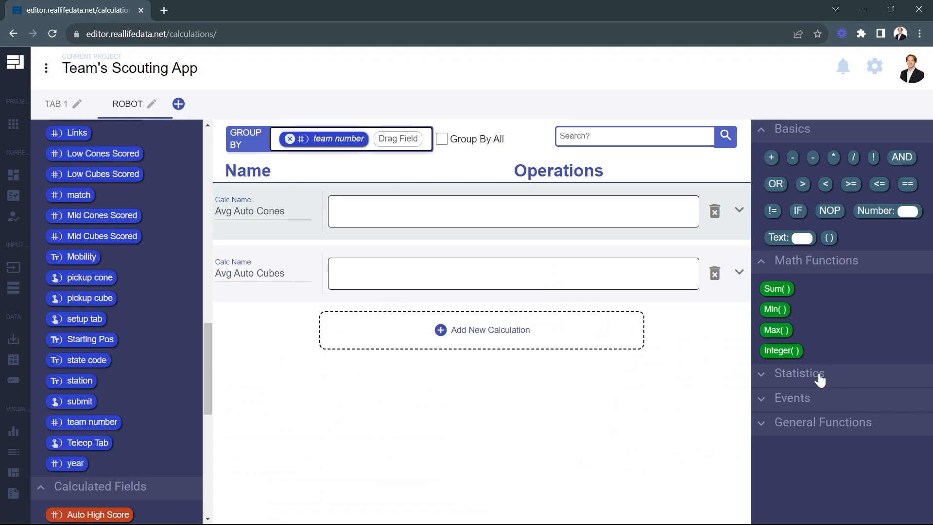
# Define Avg Auto Cones as the Average of Auto Cones Scored and Avg Auto Cubes as the Average of Auto Cubes Scored
pyautogui.click(818, 380)
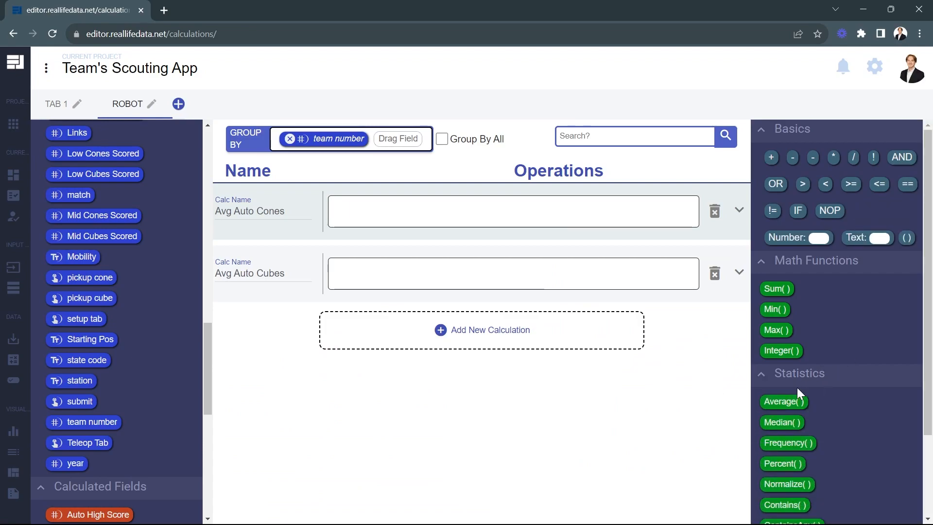
pyautogui.moveTo(785, 402); pyautogui.dragTo(497, 223)
pyautogui.moveTo(785, 402); pyautogui.dragTo(454, 272)
pyautogui.scroll(-9, 180, 381)
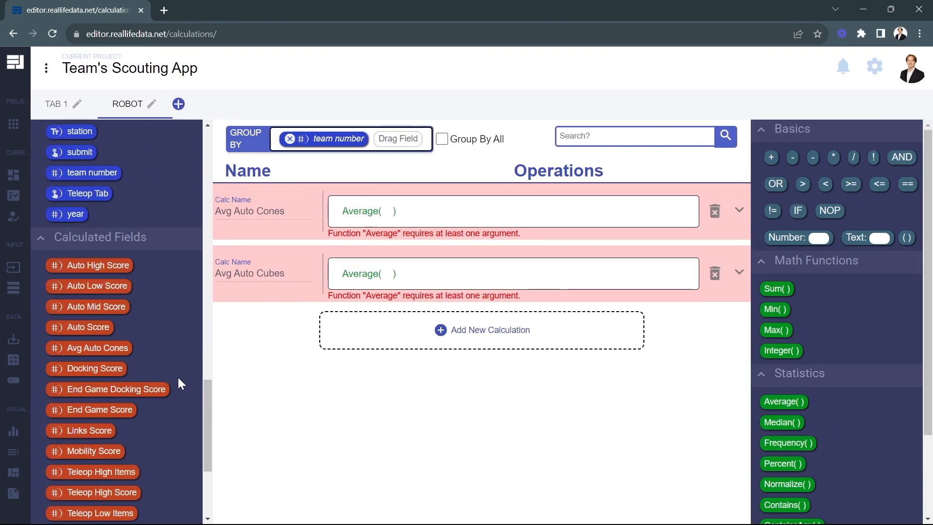
pyautogui.moveTo(128, 448); pyautogui.dragTo(138, 430)
pyautogui.moveTo(364, 281); pyautogui.dragTo(366, 281)
pyautogui.moveTo(146, 464); pyautogui.dragTo(387, 213)
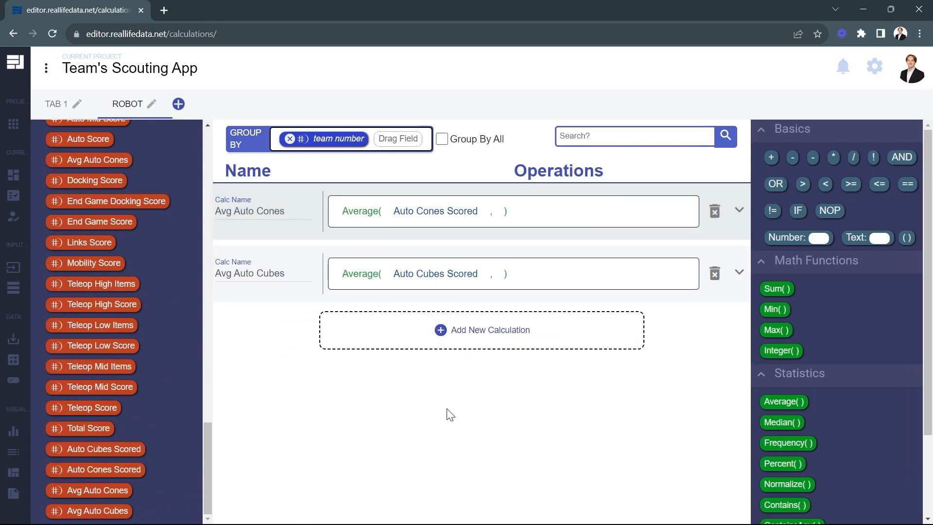
# Add a calculation named Avg Items Scored that sums Avg Auto Cones and Avg Auto Cubes
pyautogui.click(378, 333)
pyautogui.click(282, 334)
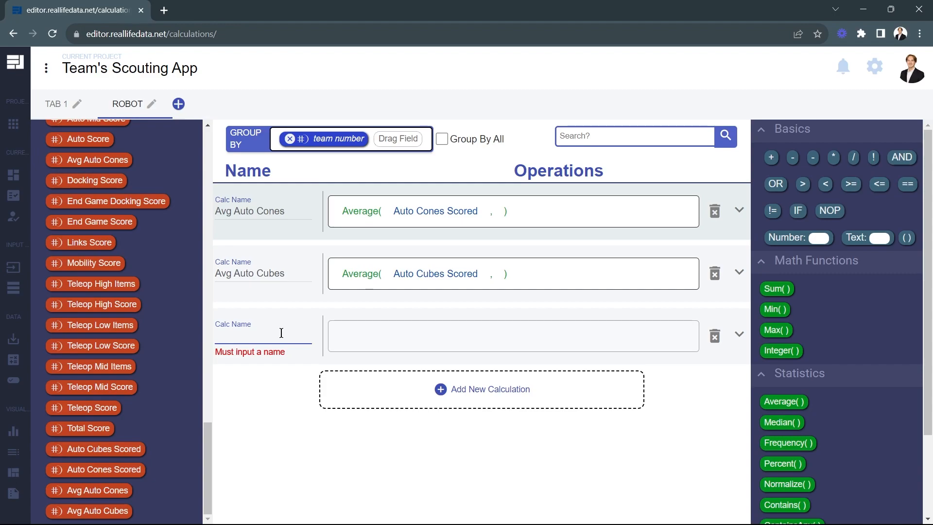
pyautogui.write('Ag Items Sc')
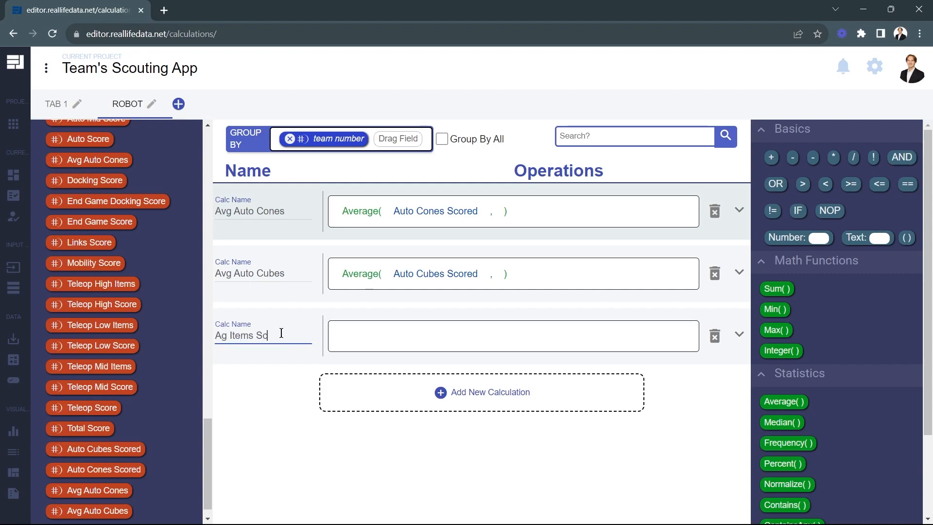
pyautogui.write('v')
pyautogui.click(287, 427)
pyautogui.moveTo(114, 469); pyautogui.dragTo(372, 334)
pyautogui.moveTo(102, 490); pyautogui.dragTo(435, 334)
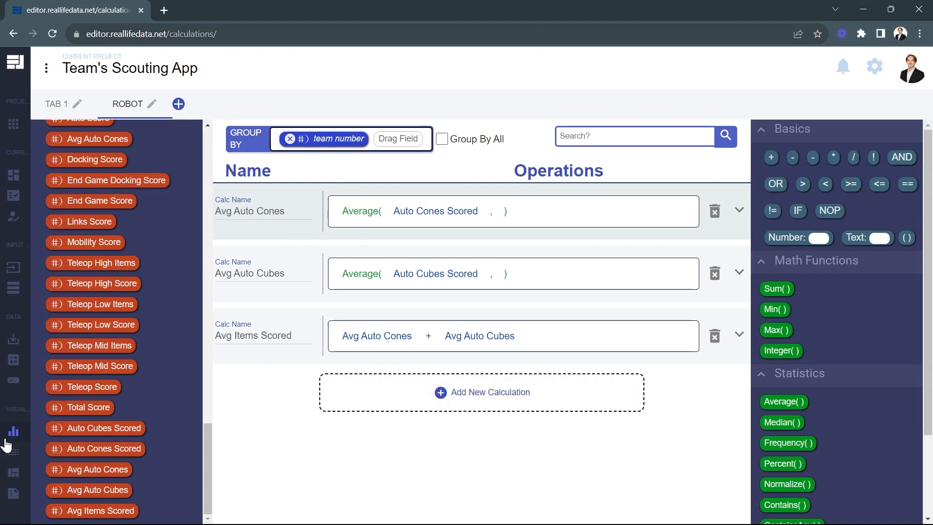
# Create a new table in the project's table visualizations and name it Robot Stats
pyautogui.click(43, 452)
pyautogui.click(43, 471)
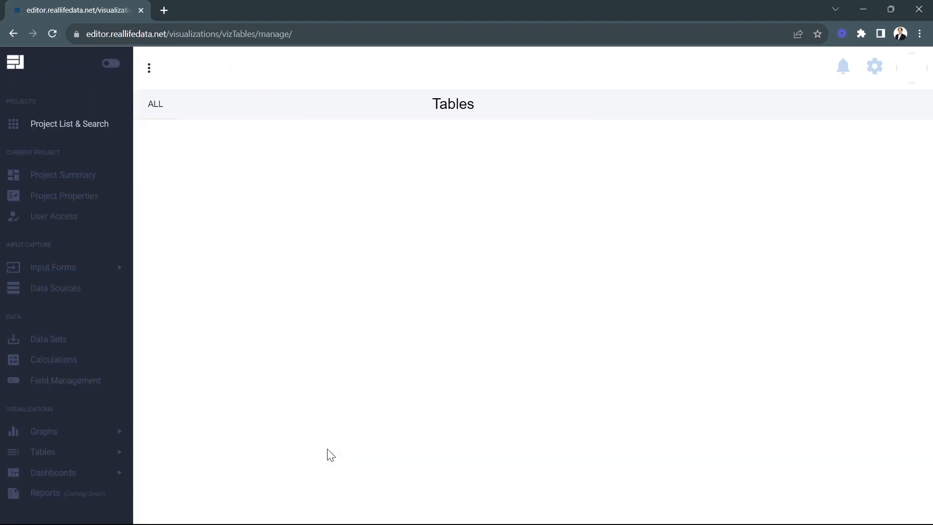
pyautogui.click(249, 258)
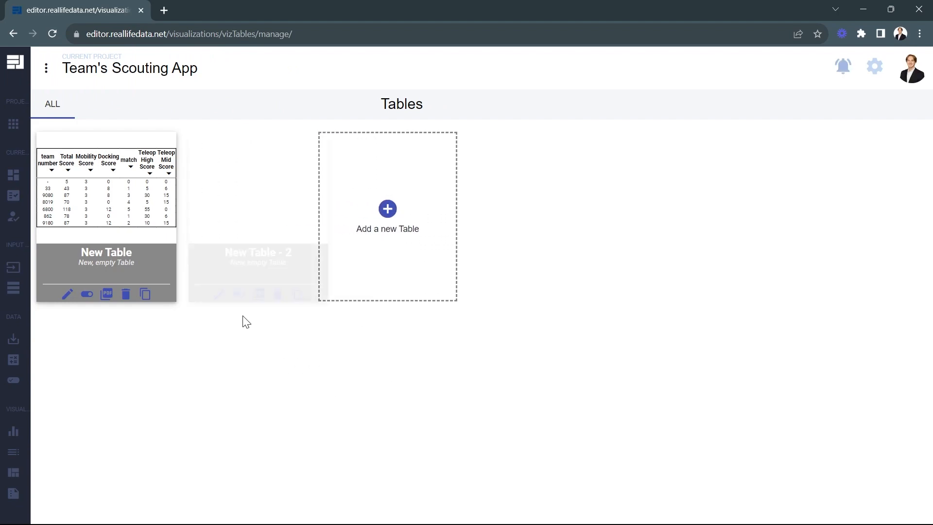
pyautogui.click(217, 294)
pyautogui.tripleClick(248, 151)
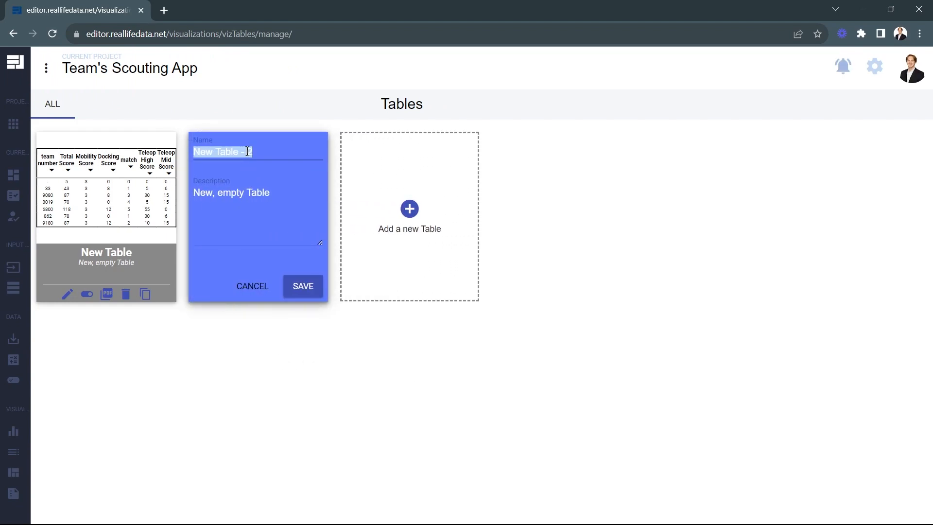
pyautogui.write('Robot Stats')
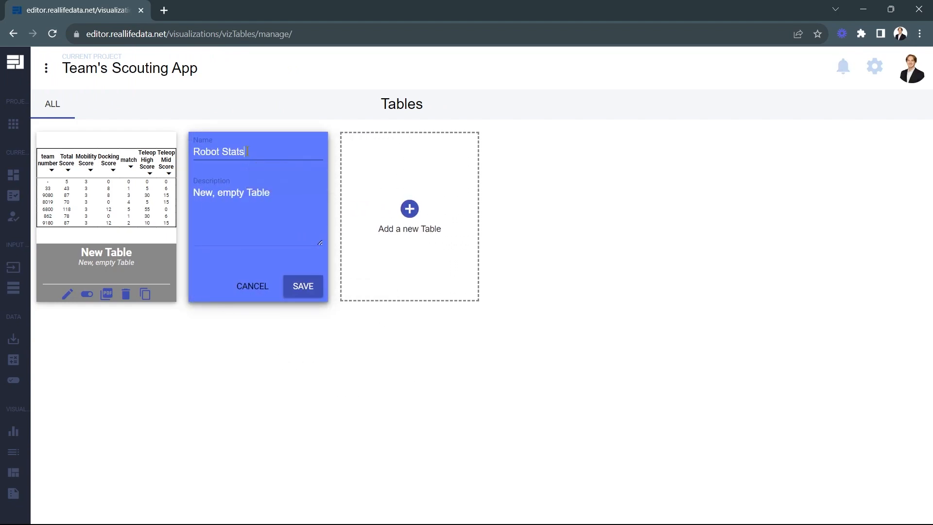
pyautogui.click(304, 287)
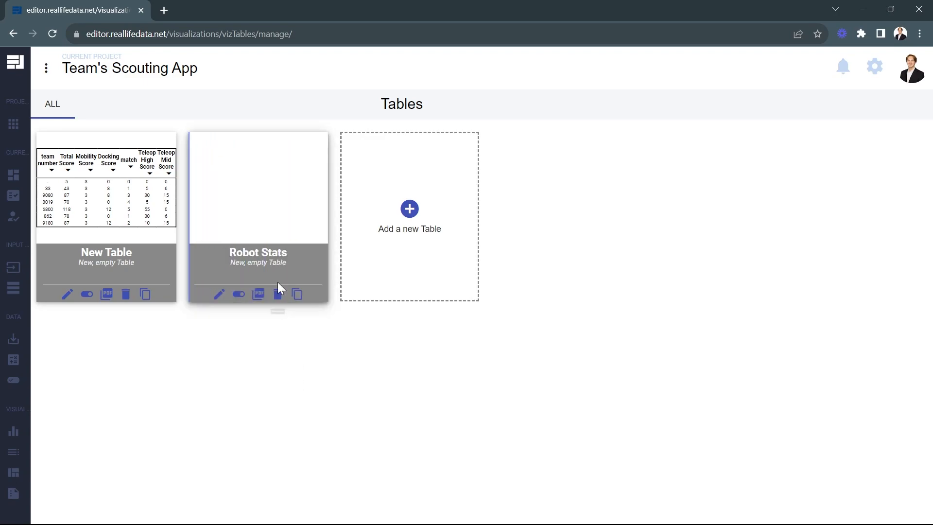
# Open the Robot Stats table and add the team number input field as its first column
pyautogui.click(267, 186)
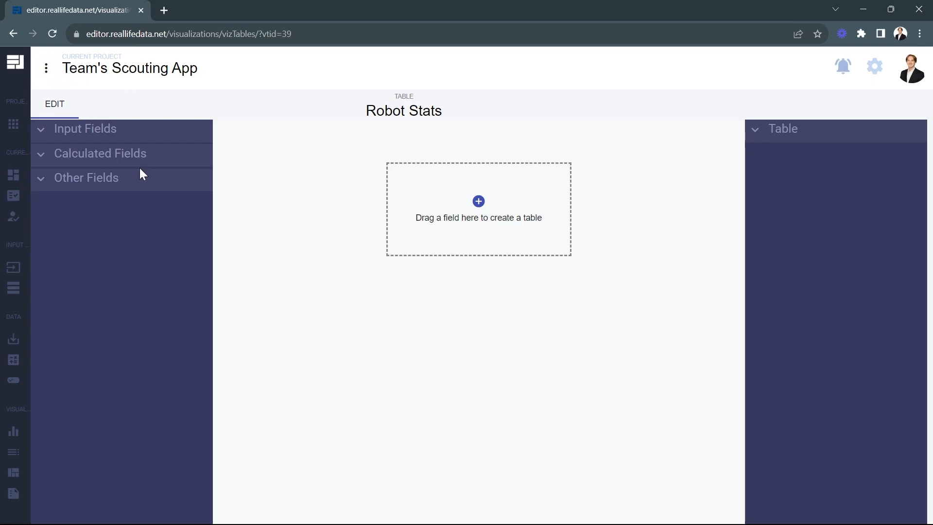
pyautogui.click(130, 135)
pyautogui.scroll(-12, 127, 267)
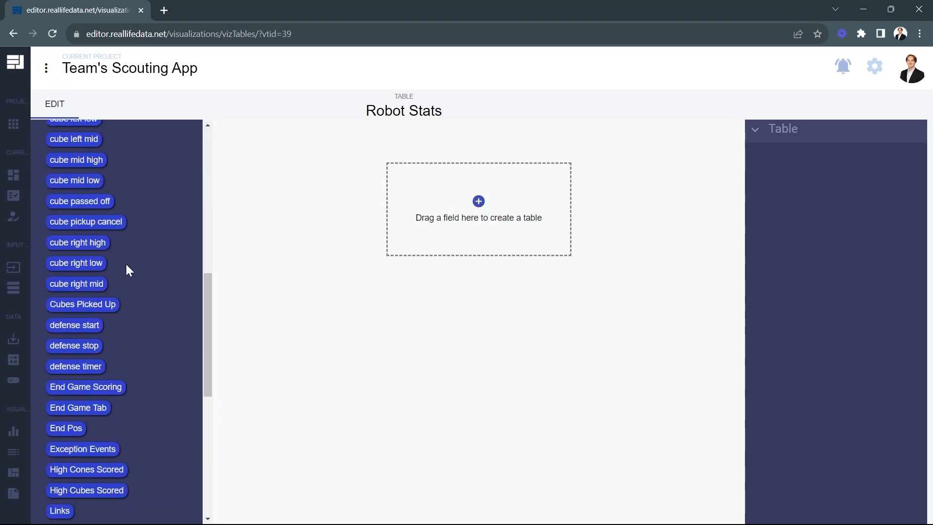
pyautogui.moveTo(90, 420); pyautogui.dragTo(421, 212)
# Add the calculated fields Avg Cones Auto, Avg Cubes Auto and Avg Items Scored as columns of the Robot Stats table
pyautogui.scroll(-1, 156, 292)
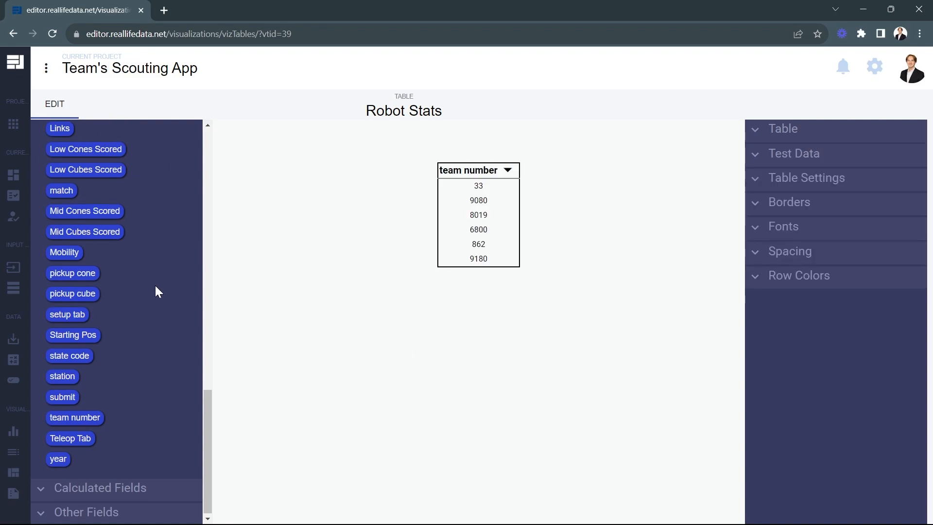
pyautogui.click(131, 481)
pyautogui.scroll(-8, 154, 408)
pyautogui.scroll(-3, 155, 410)
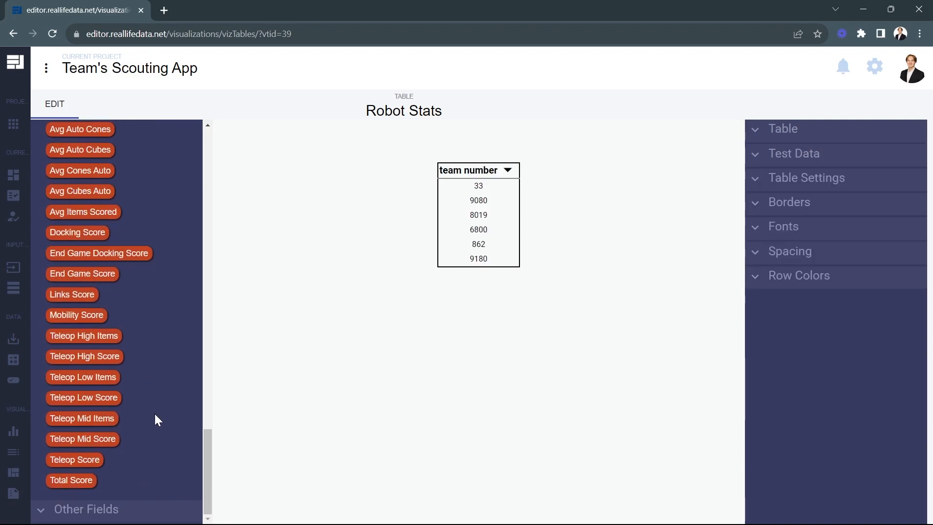
pyautogui.scroll(6, 154, 408)
pyautogui.scroll(-2, 153, 409)
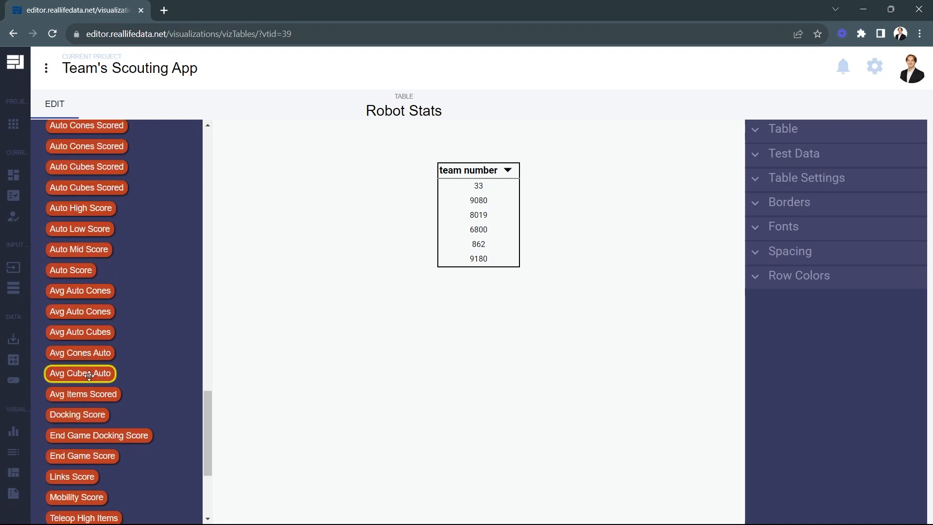
pyautogui.moveTo(87, 353); pyautogui.dragTo(515, 219)
pyautogui.moveTo(82, 374); pyautogui.dragTo(569, 228)
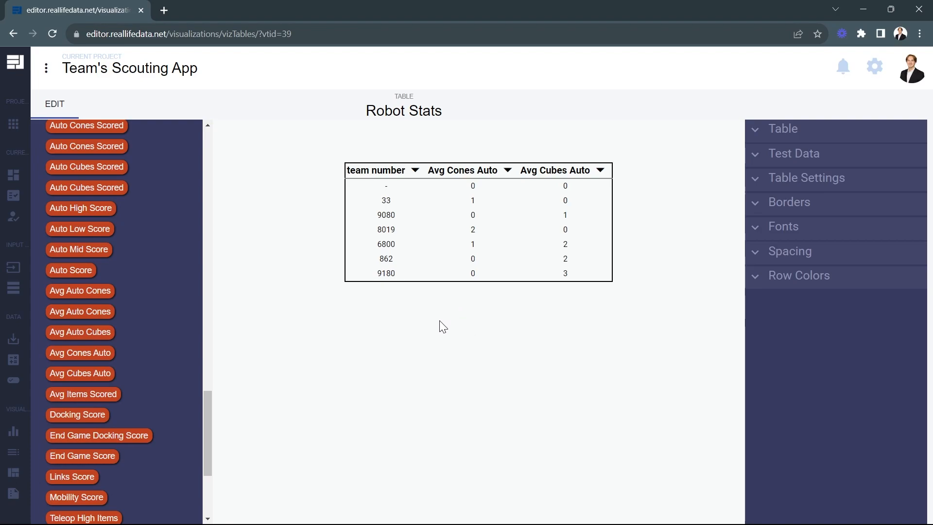
pyautogui.moveTo(373, 189)
pyautogui.moveTo(83, 394); pyautogui.dragTo(614, 229)
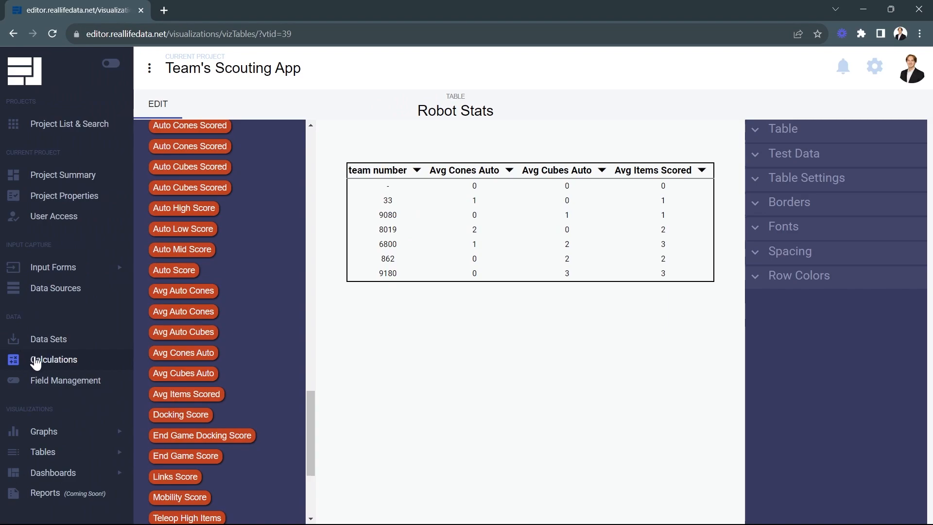
# Return to the Robot tab of the project's calculations and look through the list of calculated fields
pyautogui.click(35, 362)
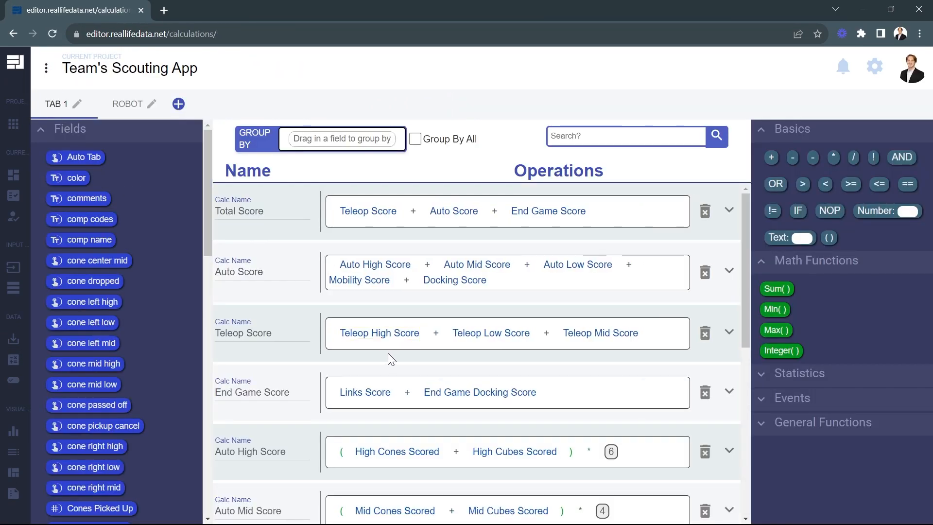
pyautogui.click(125, 104)
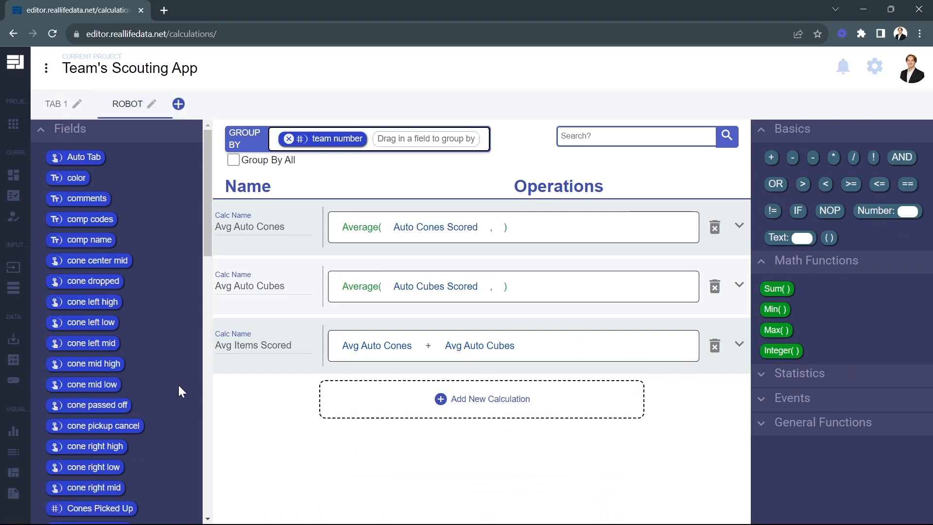
pyautogui.scroll(-10, 178, 389)
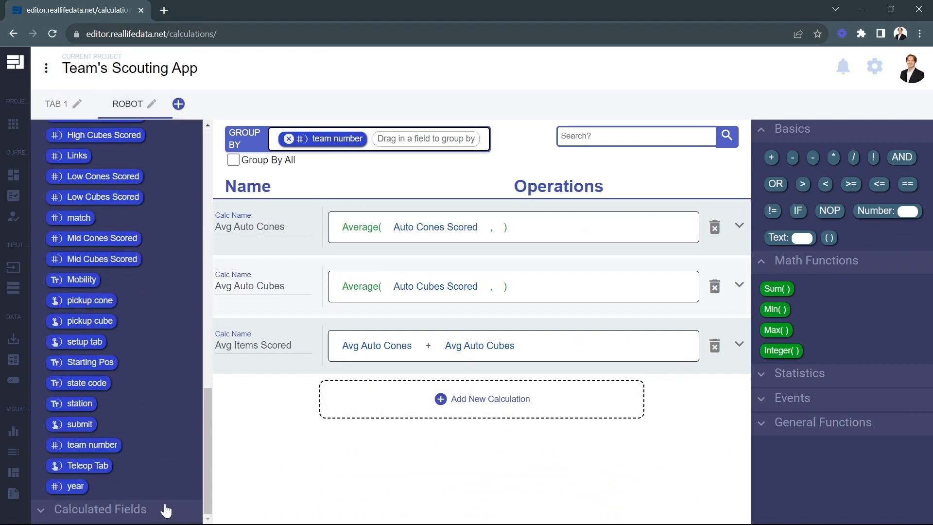
pyautogui.click(166, 509)
pyautogui.scroll(-10, 165, 452)
pyautogui.scroll(-3, 166, 423)
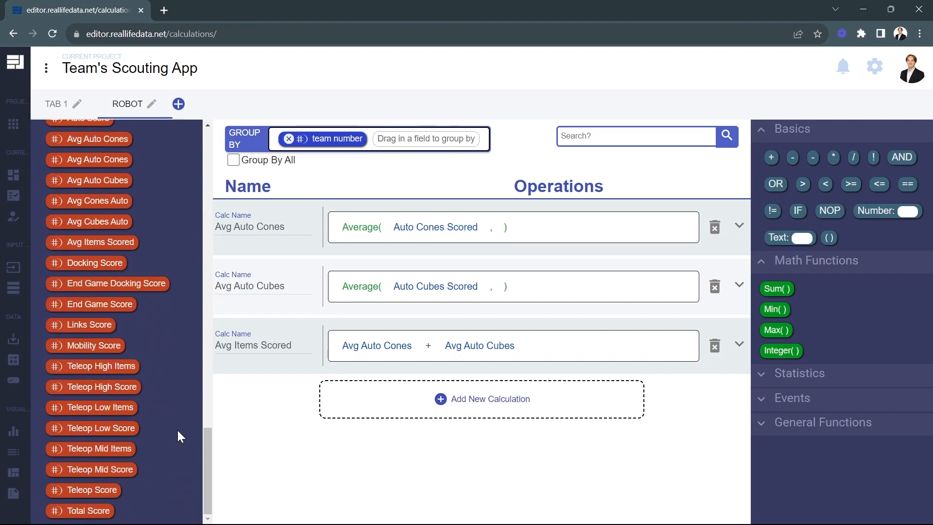
# Add two new calculations to the Robot tab, named Avg Auto Score and Avg Teleop Score
pyautogui.click(381, 406)
pyautogui.click(257, 402)
pyautogui.write('Avg Auto Score')
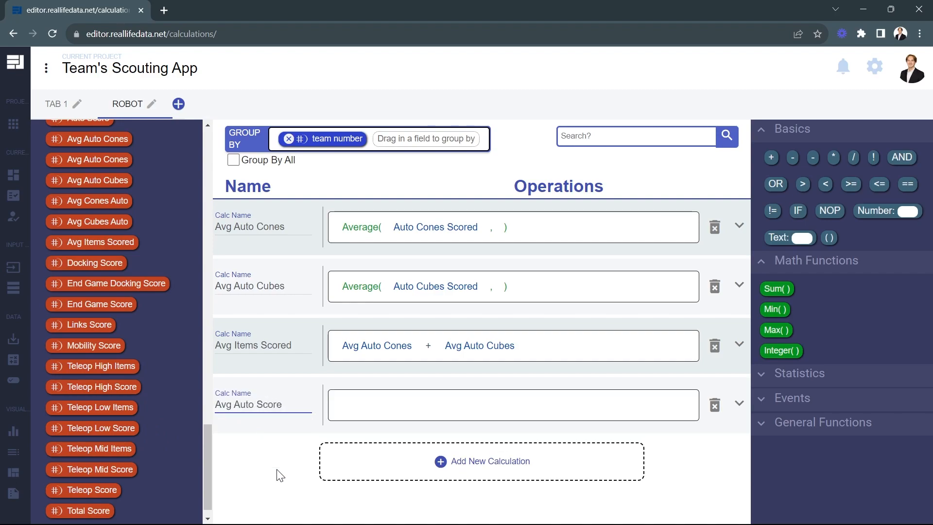
pyautogui.click(371, 466)
pyautogui.click(268, 467)
pyautogui.write('Avg ')
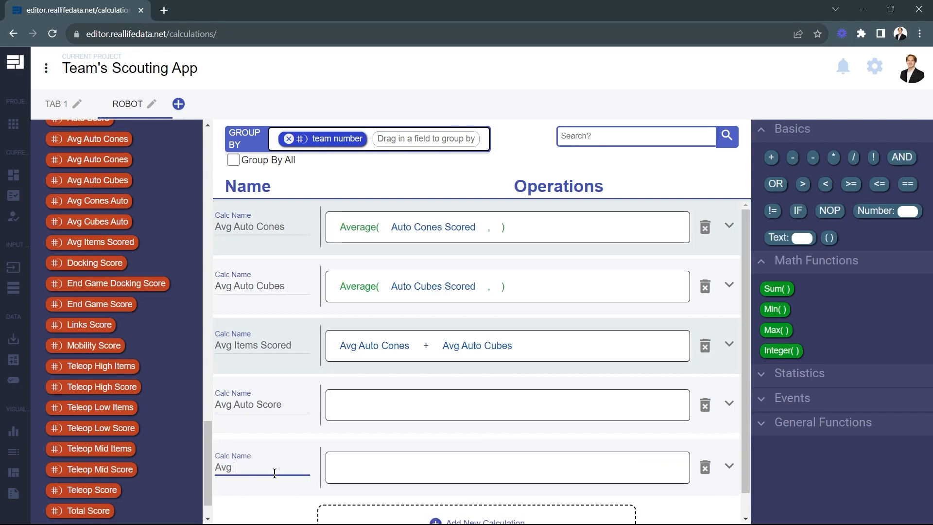
pyautogui.write('Teleop Score')
# Add another calculation to the Robot tab and name it Avg Total Score
pyautogui.scroll(-1, 278, 473)
pyautogui.click(334, 504)
pyautogui.click(274, 450)
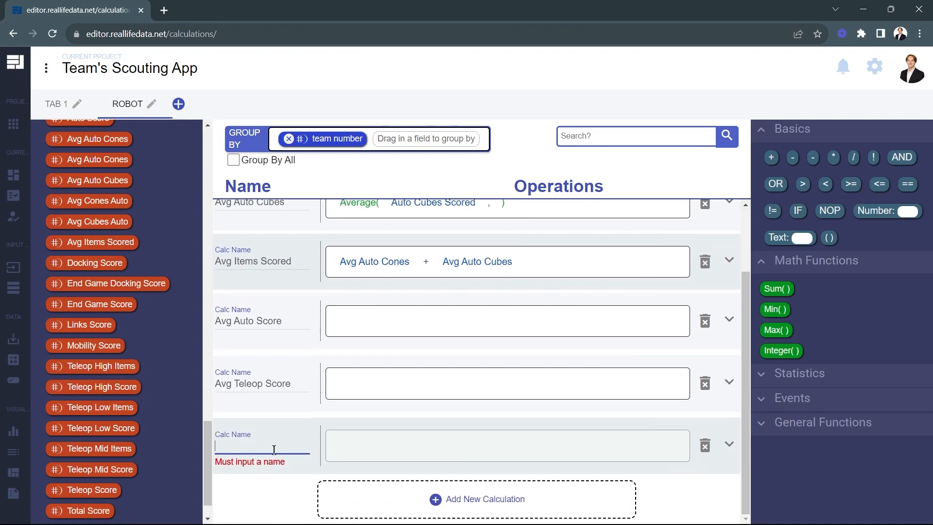
pyautogui.write('Avg Total Score')
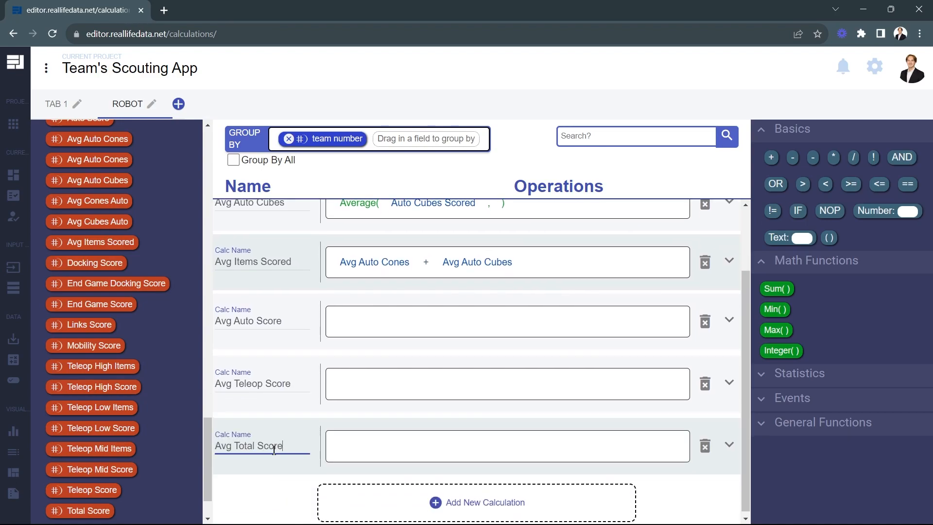
pyautogui.click(273, 488)
# Define Avg Auto Score, Avg Teleop Score and Avg Total Score as the Average of Auto Score, Teleop Score and Total Score respectively
pyautogui.click(812, 379)
pyautogui.moveTo(785, 402); pyautogui.dragTo(563, 389)
pyautogui.moveTo(783, 402); pyautogui.dragTo(474, 438)
pyautogui.moveTo(98, 511); pyautogui.dragTo(389, 447)
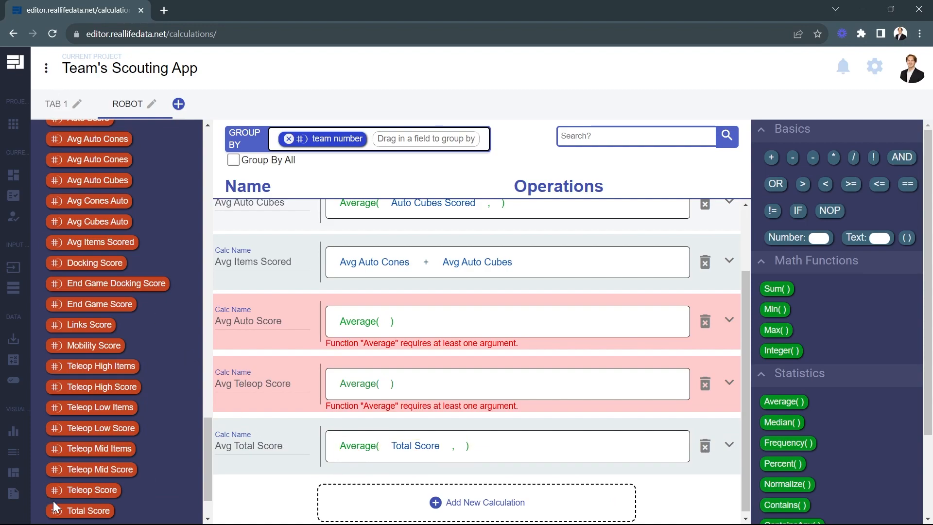
pyautogui.moveTo(51, 488); pyautogui.dragTo(386, 389)
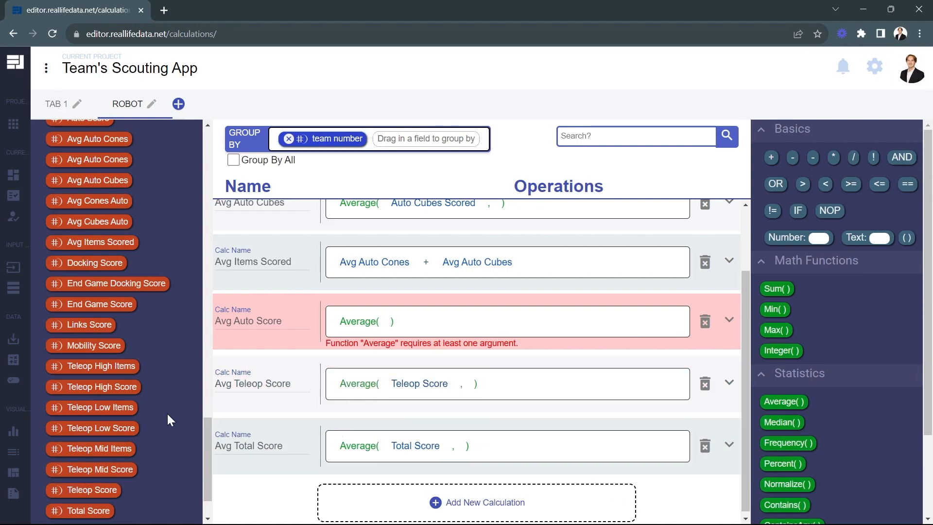
pyautogui.scroll(8, 163, 412)
pyautogui.scroll(-5, 163, 413)
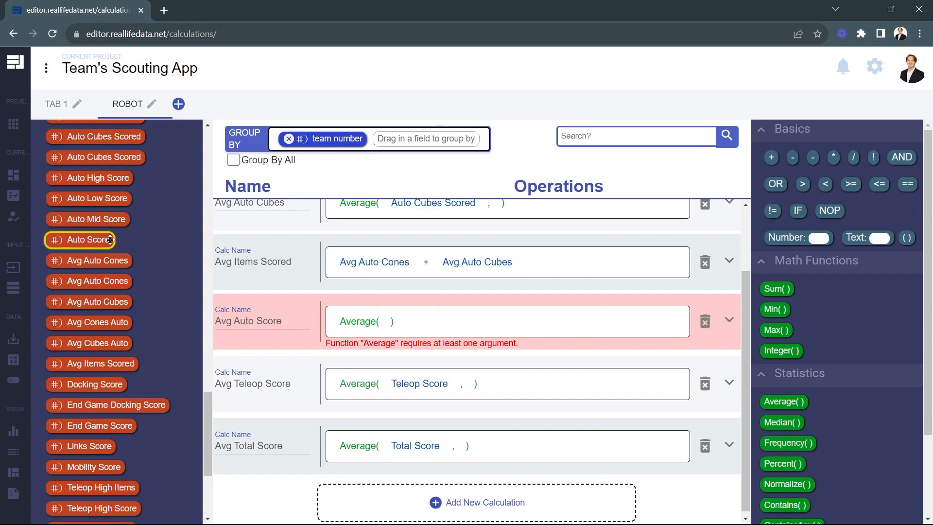
pyautogui.moveTo(99, 239); pyautogui.dragTo(389, 322)
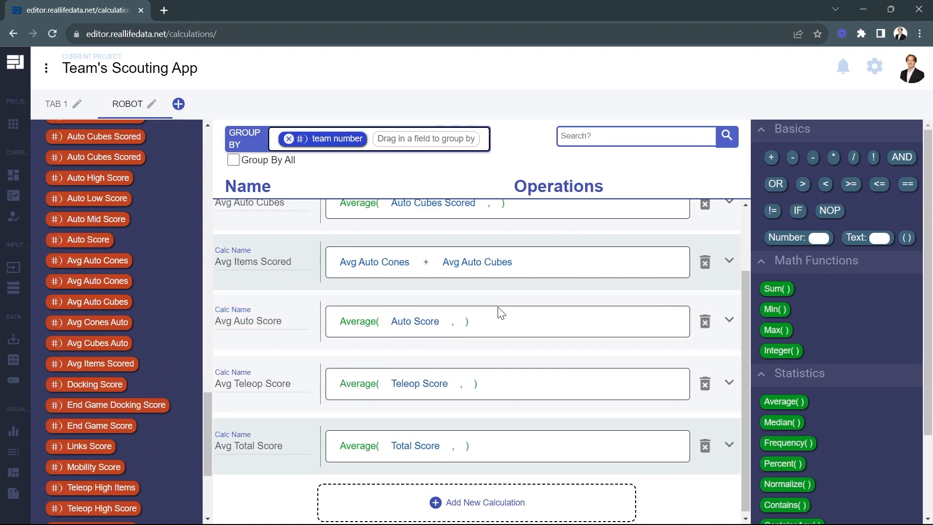
# Add a calculation named Percent Engaged below Avg Total Score
pyautogui.scroll(-1, 483, 312)
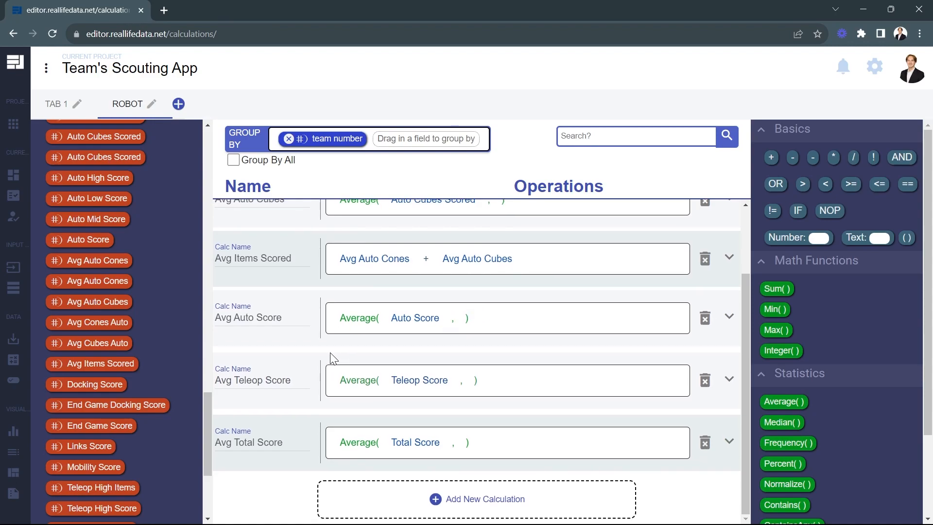
pyautogui.click(382, 509)
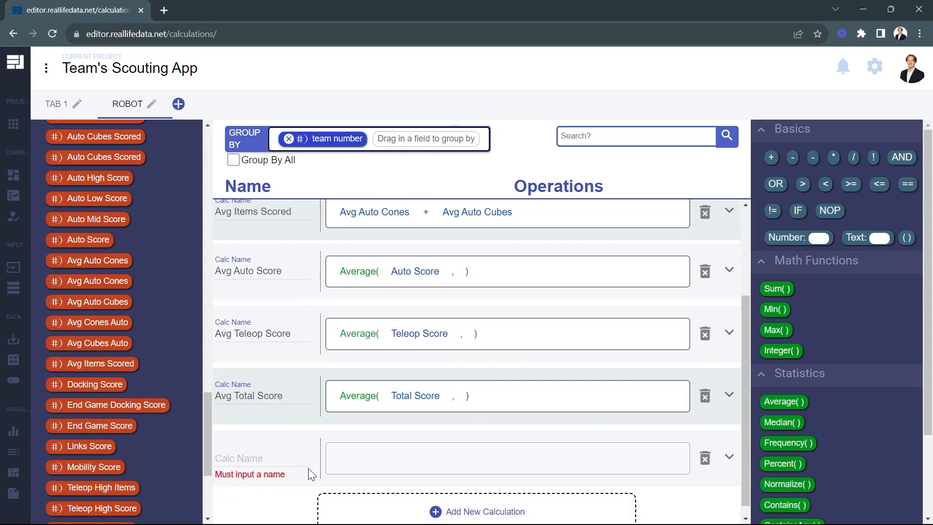
pyautogui.click(279, 450)
pyautogui.write('Percent Engaged')
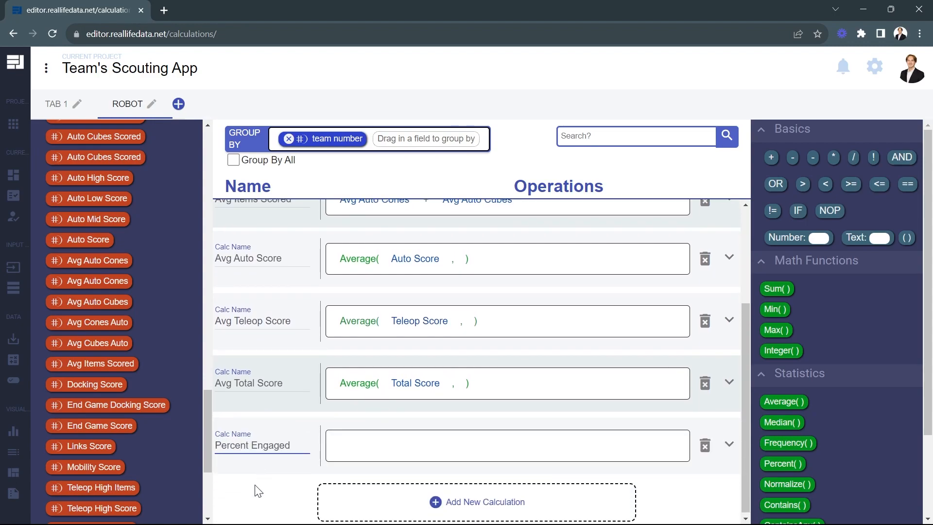
pyautogui.click(259, 491)
# Switch to the Tab 1 calculations and add a calculation named End Game Engaged after Auto Cones Scored
pyautogui.click(50, 106)
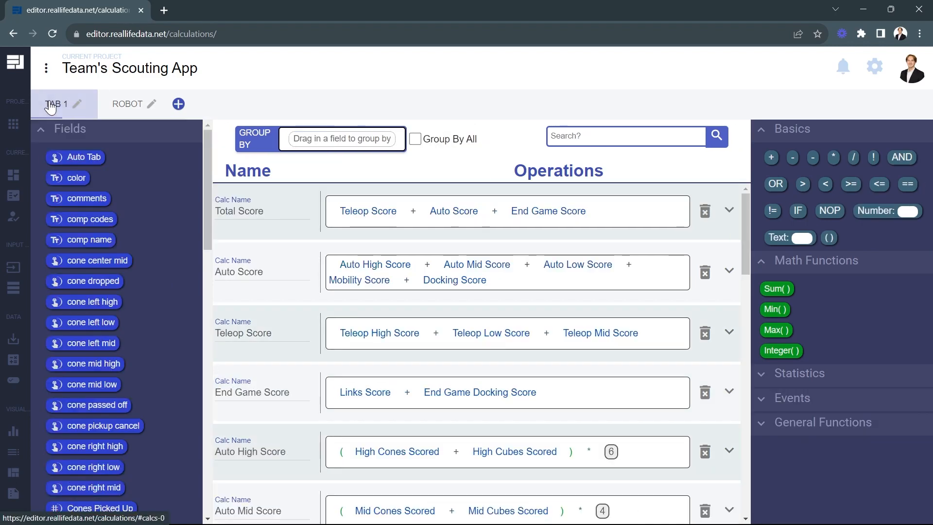
pyautogui.scroll(-9, 303, 381)
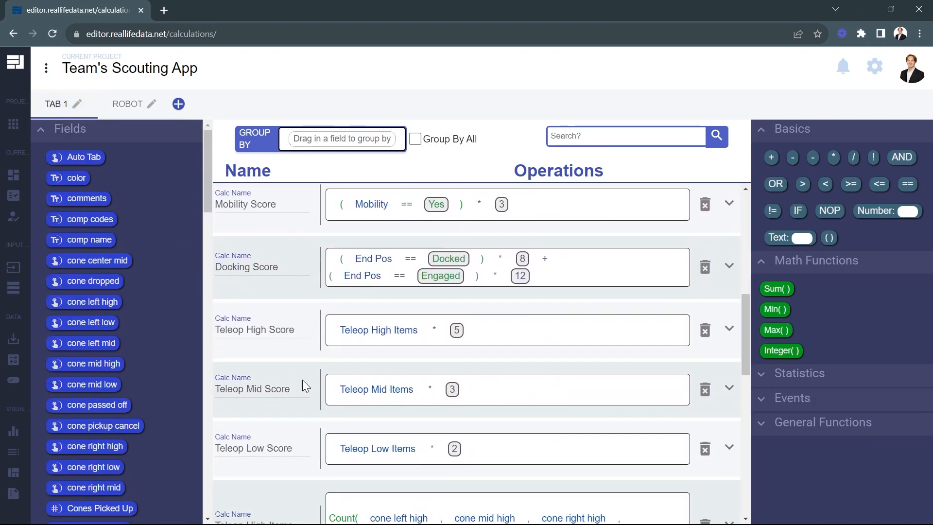
pyautogui.scroll(-10, 303, 379)
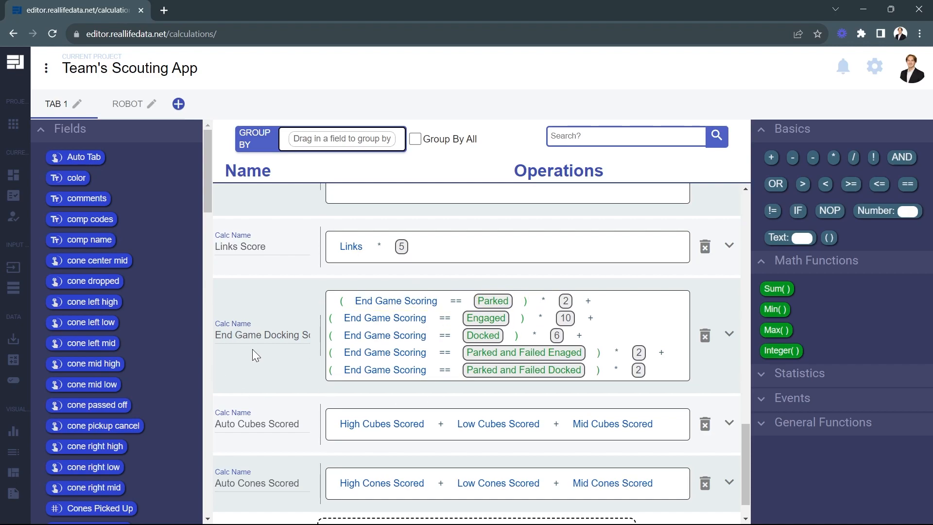
pyautogui.scroll(-2, 265, 336)
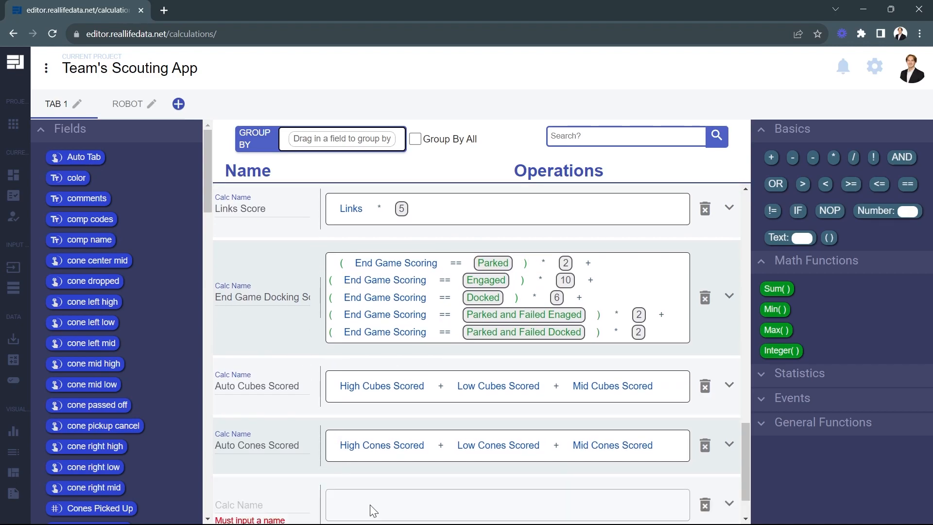
pyautogui.click(370, 506)
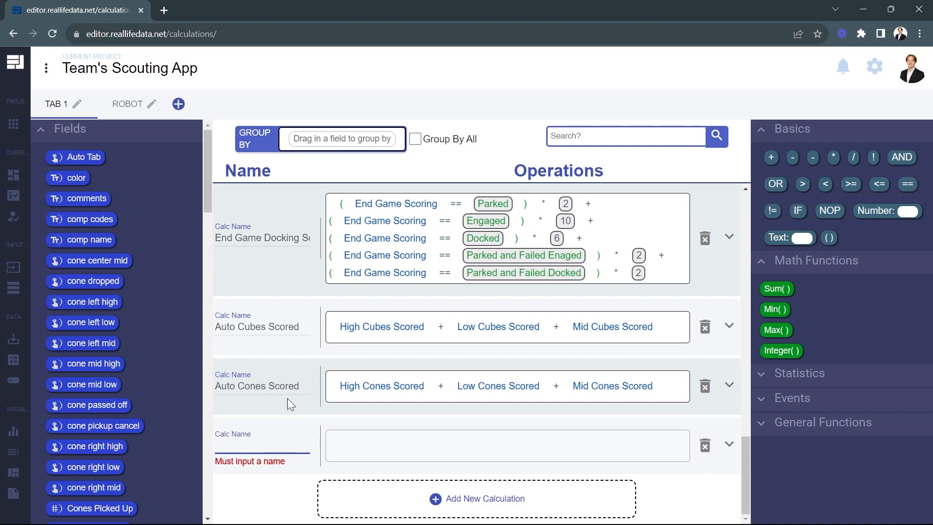
pyautogui.write('End Game Engaged')
pyautogui.click(269, 492)
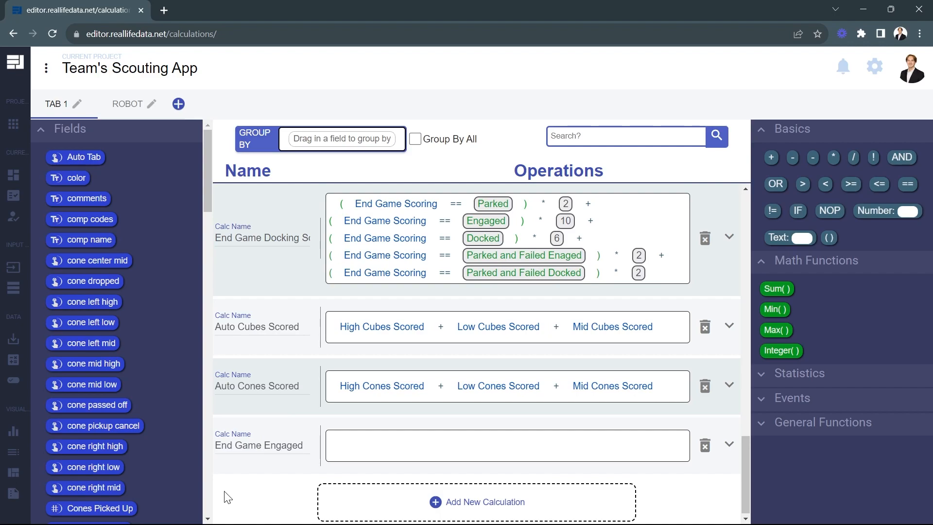
# Define End Game Engaged as the End Game Scoring field == the text Engaged
pyautogui.scroll(-6, 149, 331)
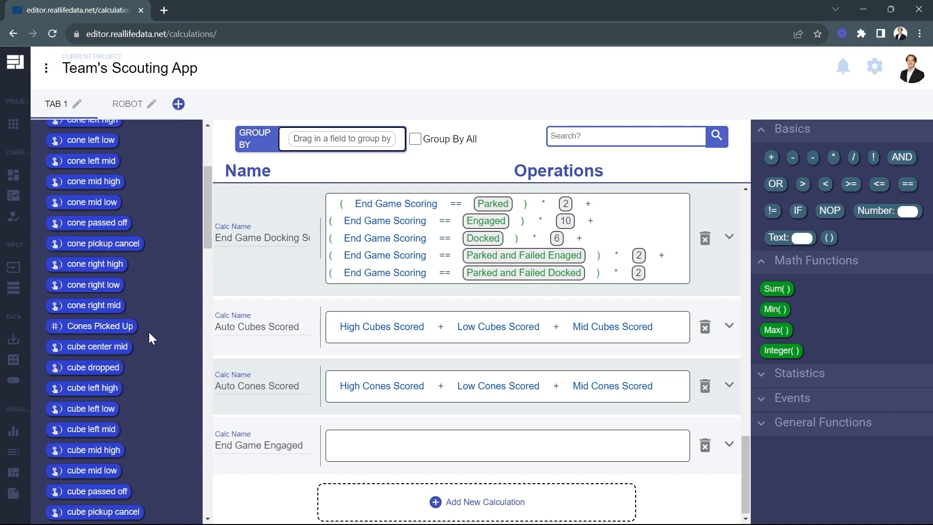
pyautogui.scroll(-9, 136, 414)
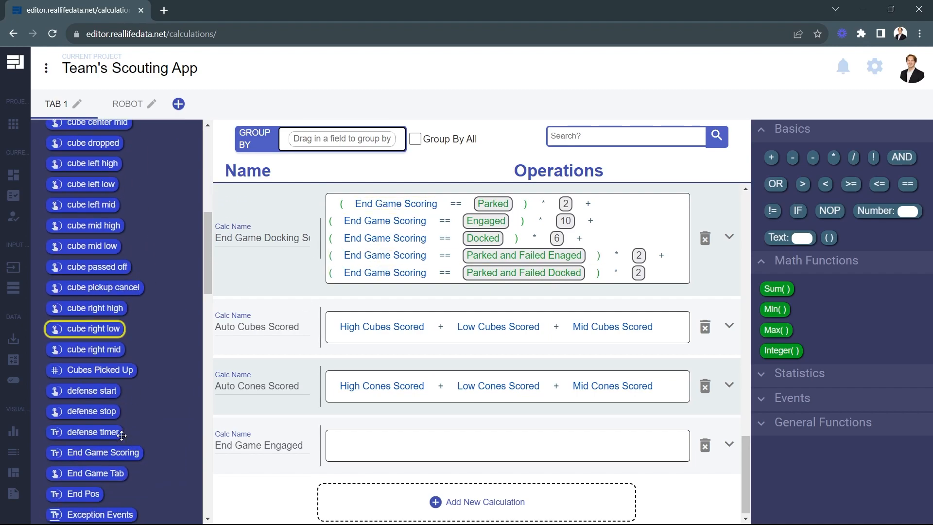
pyautogui.scroll(-4, 136, 414)
pyautogui.scroll(9, 131, 404)
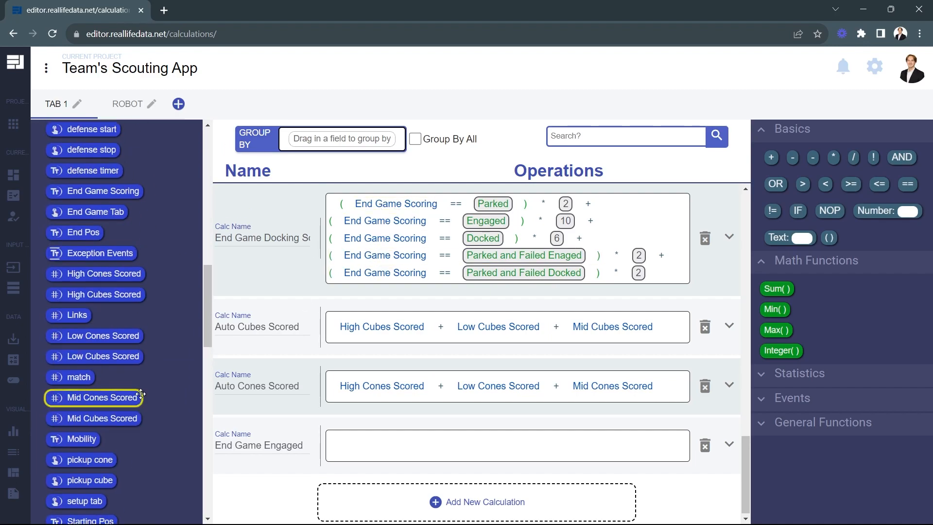
pyautogui.moveTo(121, 376); pyautogui.dragTo(382, 452)
pyautogui.moveTo(908, 184); pyautogui.dragTo(493, 465)
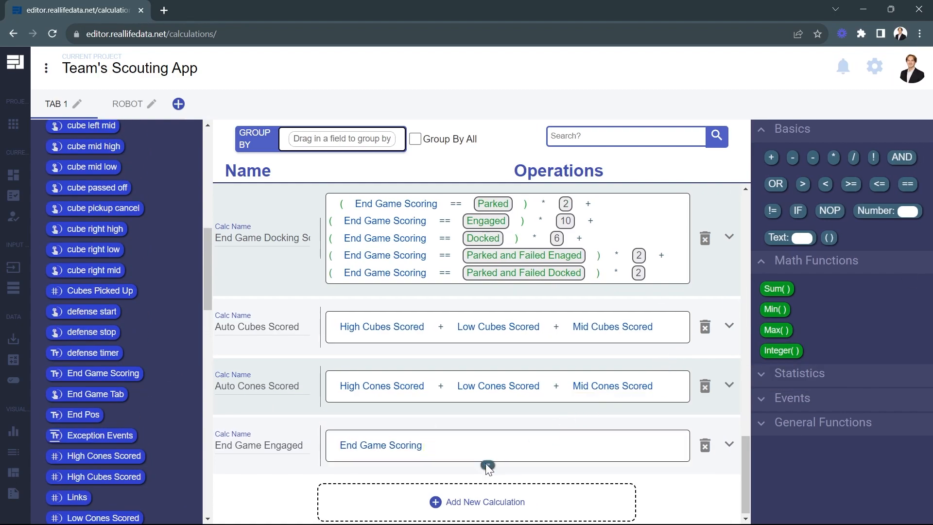
pyautogui.moveTo(436, 447); pyautogui.dragTo(433, 445)
pyautogui.moveTo(803, 237); pyautogui.dragTo(568, 451)
pyautogui.moveTo(467, 454); pyautogui.dragTo(467, 451)
pyautogui.write('Engaged')
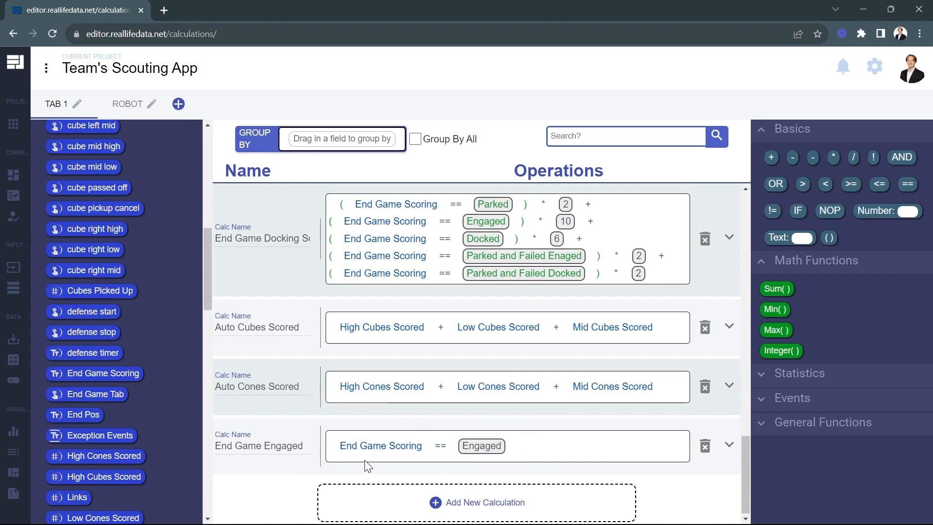
# Return to the Robot tab and define Percent Engaged with the Percent function, using the number 1 and End Game Engaged as arguments
pyautogui.click(128, 107)
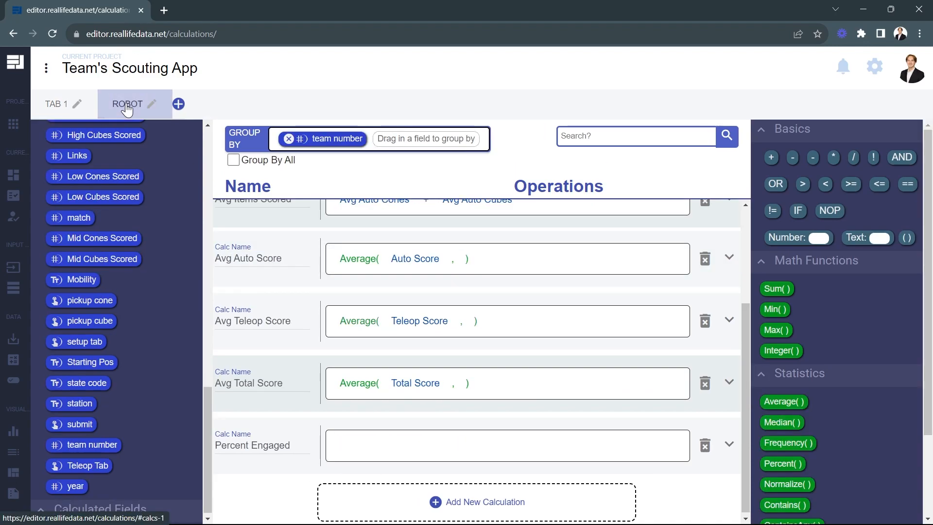
pyautogui.scroll(-2, 826, 405)
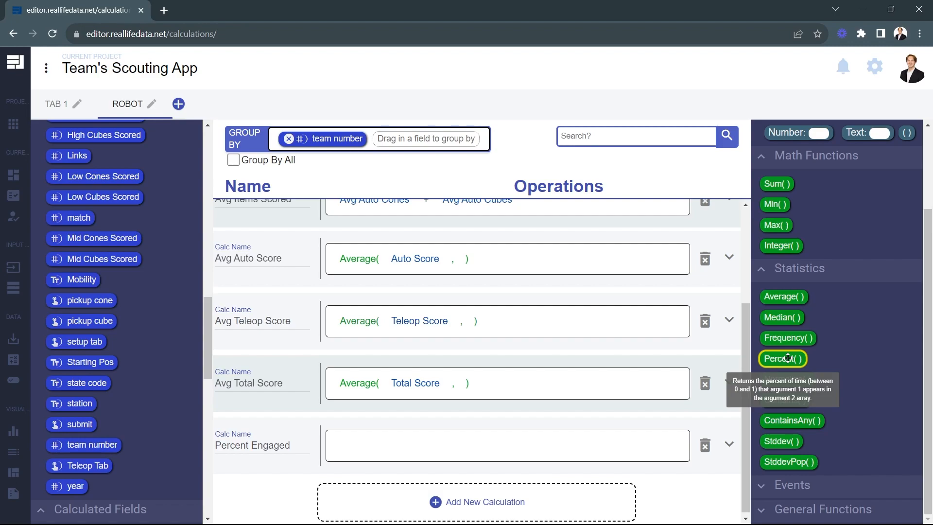
pyautogui.moveTo(788, 359); pyautogui.dragTo(362, 443)
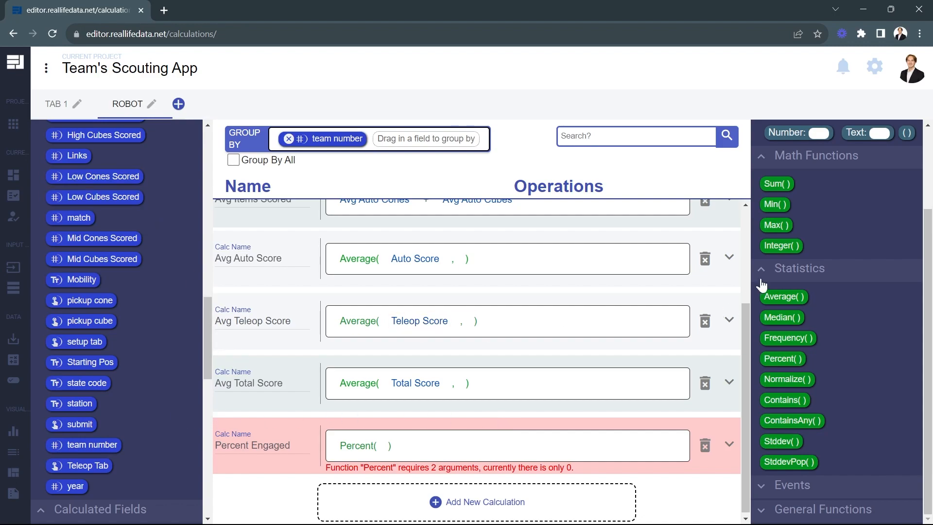
pyautogui.scroll(2, 828, 308)
pyautogui.moveTo(798, 238); pyautogui.dragTo(387, 454)
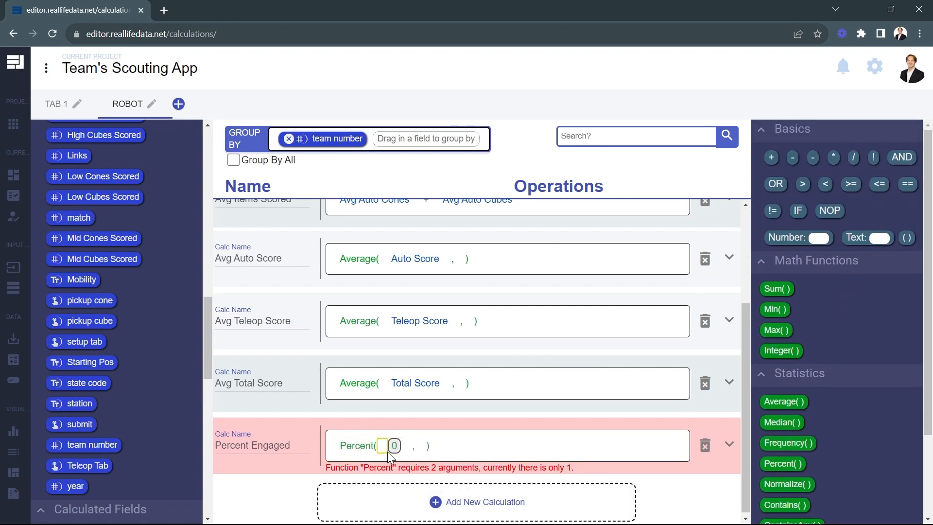
pyautogui.click(397, 445)
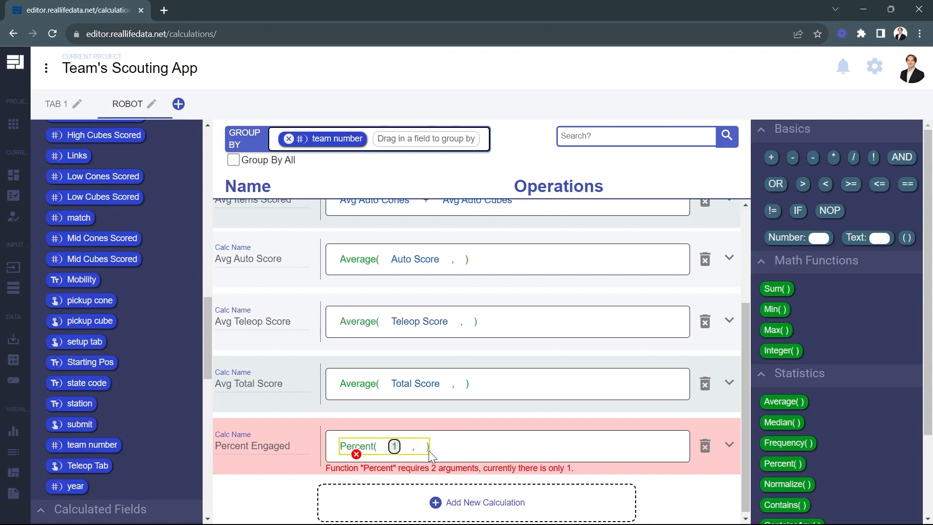
pyautogui.moveTo(433, 412); pyautogui.dragTo(374, 434)
pyautogui.click(378, 423)
pyautogui.scroll(-10, 103, 410)
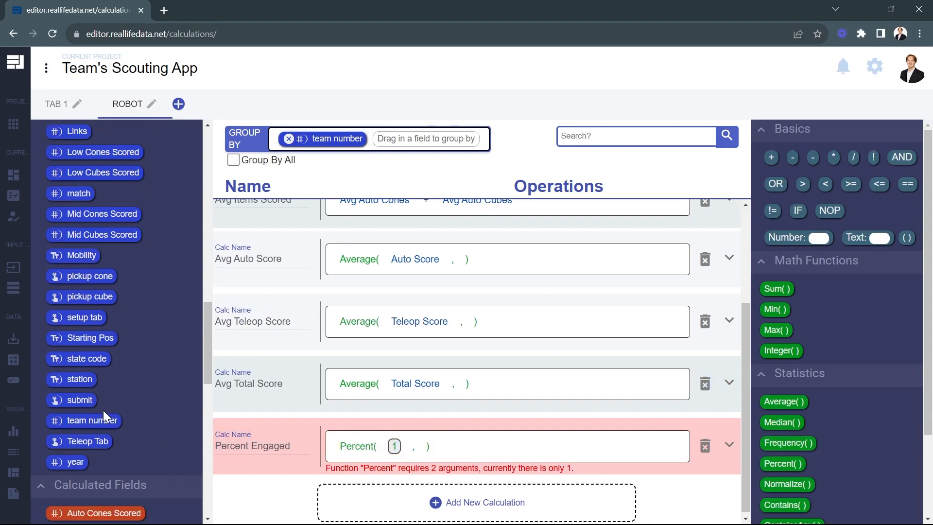
pyautogui.moveTo(142, 501); pyautogui.dragTo(417, 445)
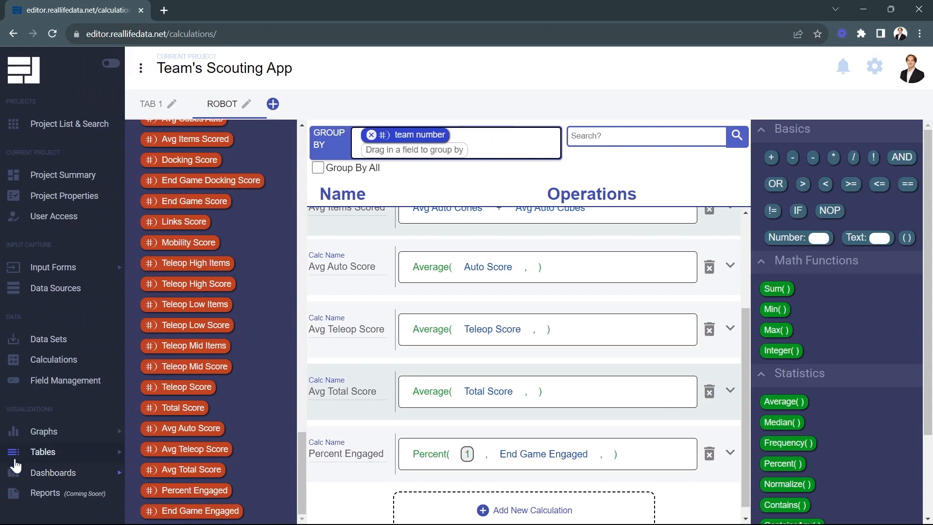
# Open the Robot Stats table and add the calculated field Percent Engaged as its last column
pyautogui.click(15, 460)
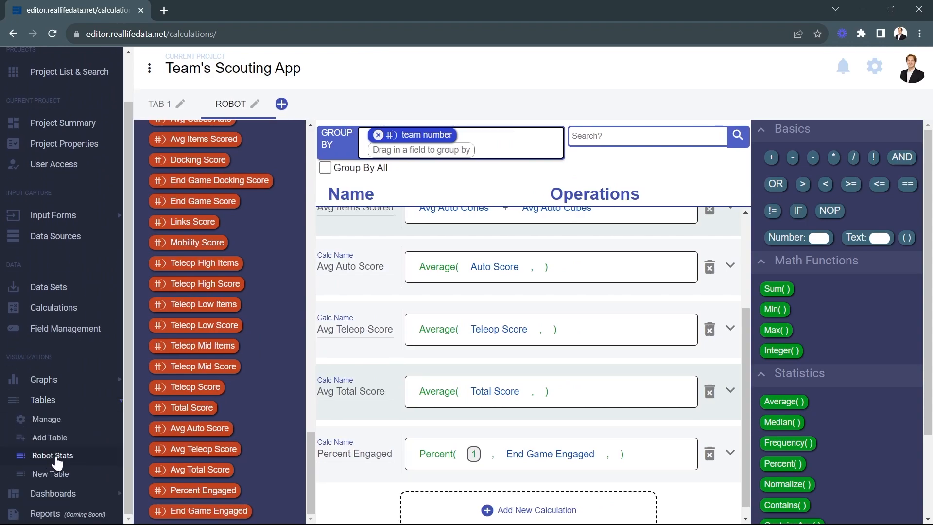
pyautogui.click(53, 457)
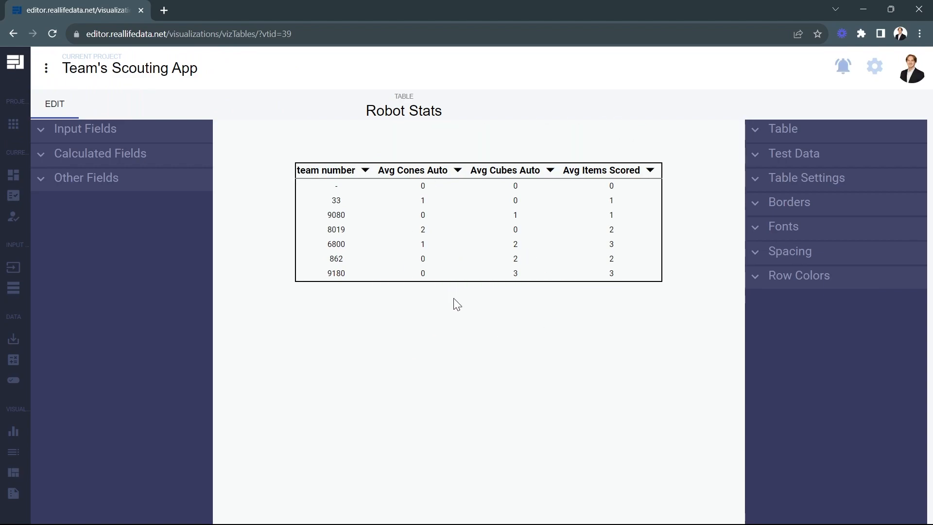
pyautogui.click(103, 163)
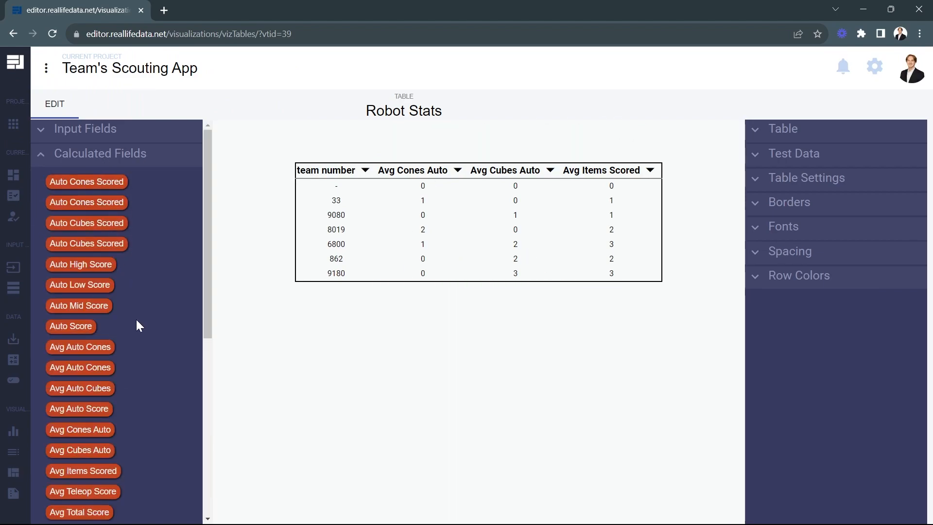
pyautogui.scroll(-7, 137, 325)
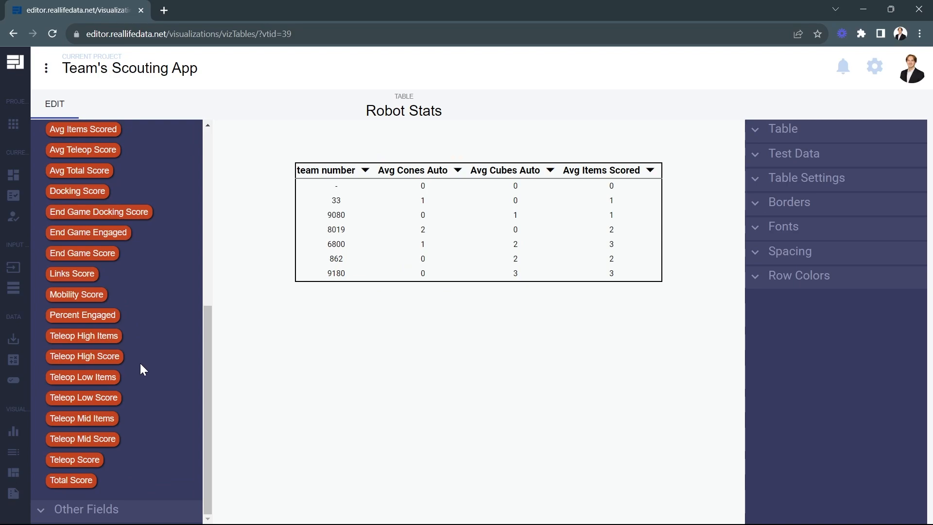
pyautogui.scroll(1, 141, 365)
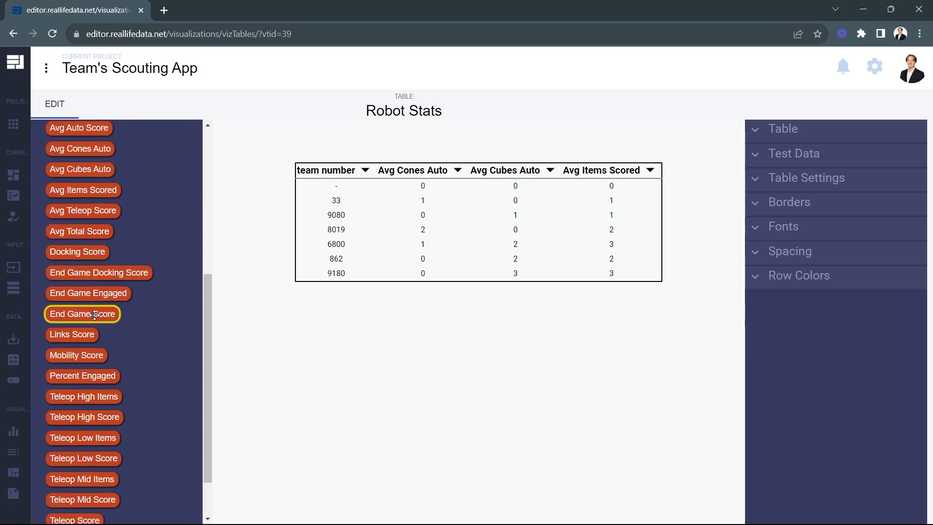
pyautogui.scroll(2, 147, 368)
pyautogui.scroll(-3, 147, 368)
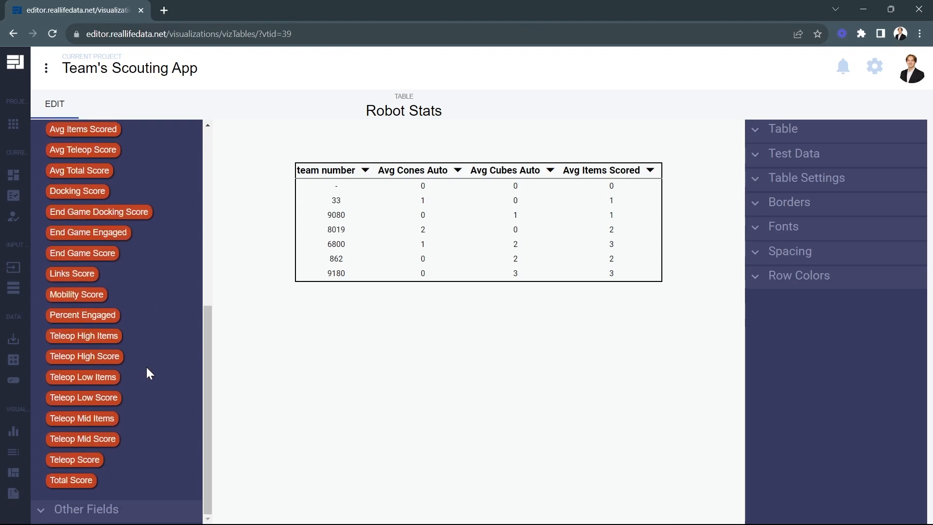
pyautogui.moveTo(83, 315); pyautogui.dragTo(663, 217)
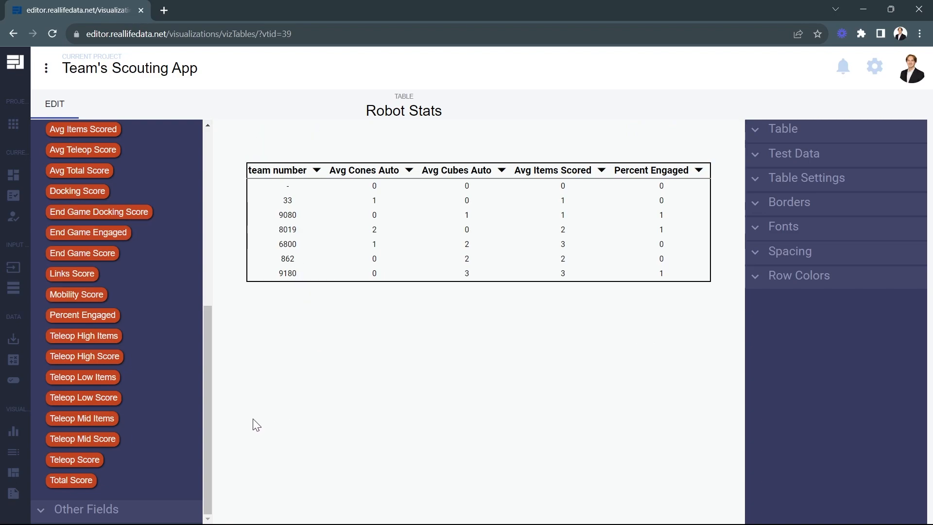
# Insert Avg Auto Score, Avg Teleop Score and Avg Total Score as columns between team number and Avg Cones Auto
pyautogui.moveTo(74, 459); pyautogui.dragTo(112, 394)
pyautogui.scroll(5, 116, 384)
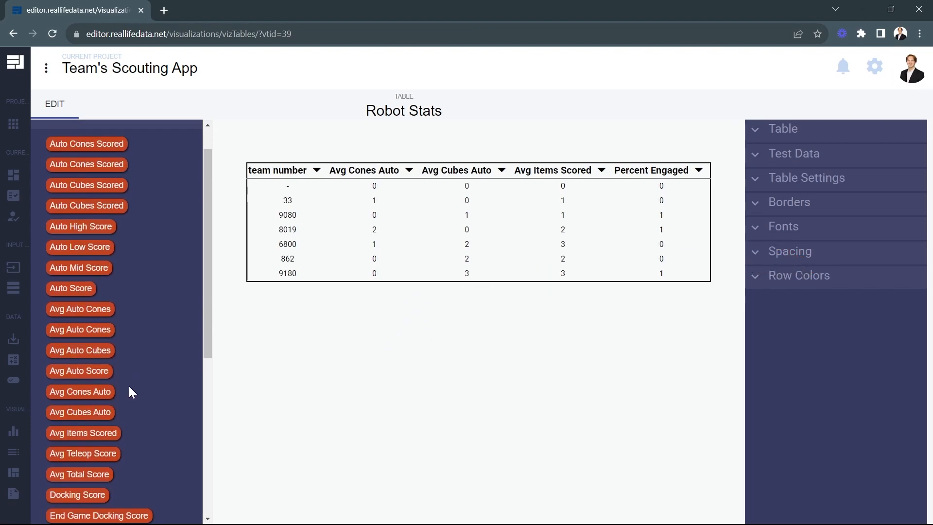
pyautogui.moveTo(92, 474); pyautogui.dragTo(323, 231)
pyautogui.moveTo(97, 454); pyautogui.dragTo(316, 247)
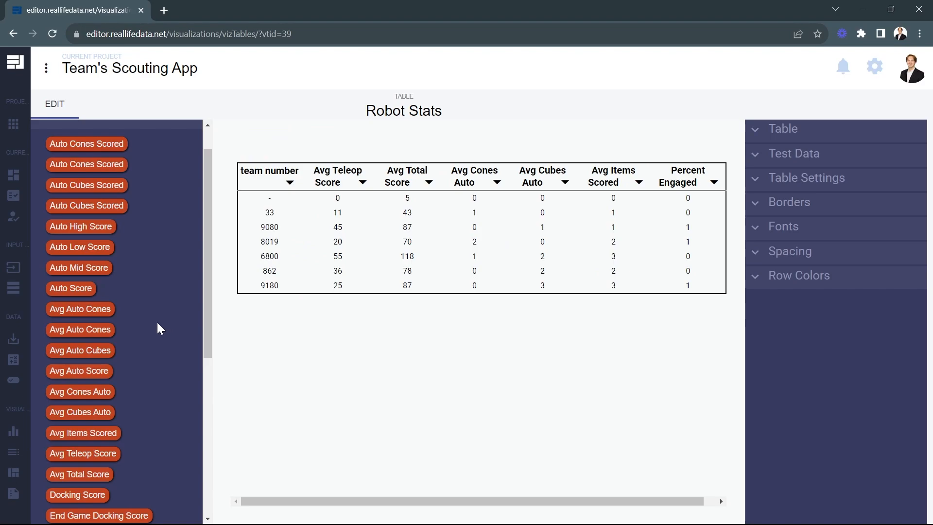
pyautogui.moveTo(93, 373); pyautogui.dragTo(304, 221)
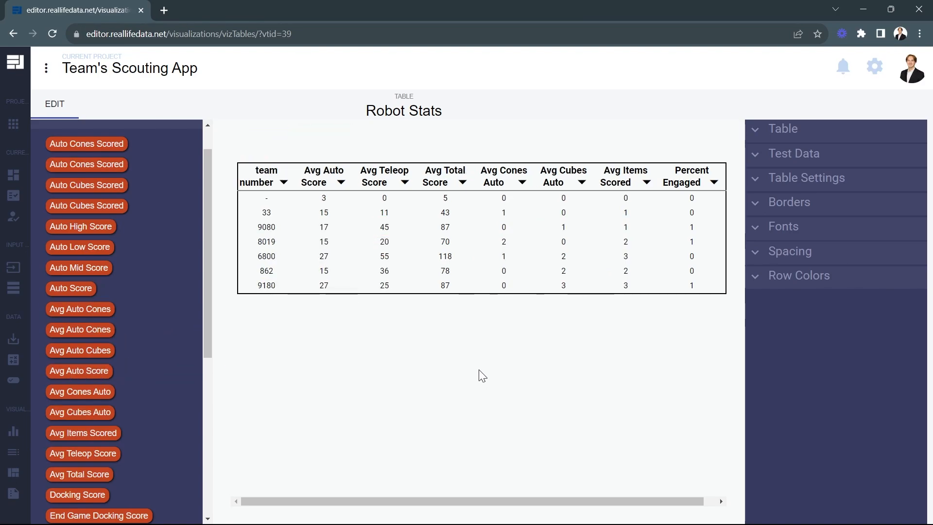
pyautogui.moveTo(460, 255)
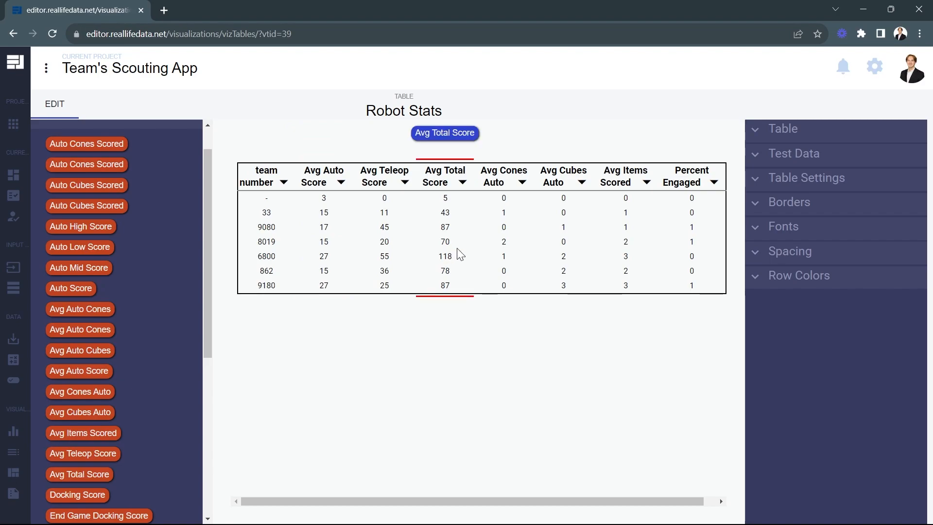